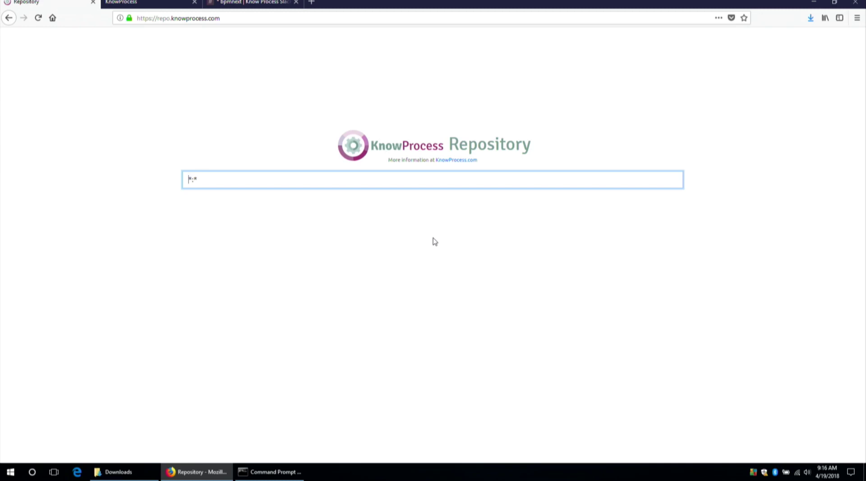
Search the Repository for model:*loan* || documentation:*loan* and check the loanComparison result's link options.
key("ctrl+a")
type("model:*loan* || documentation:*loan*")
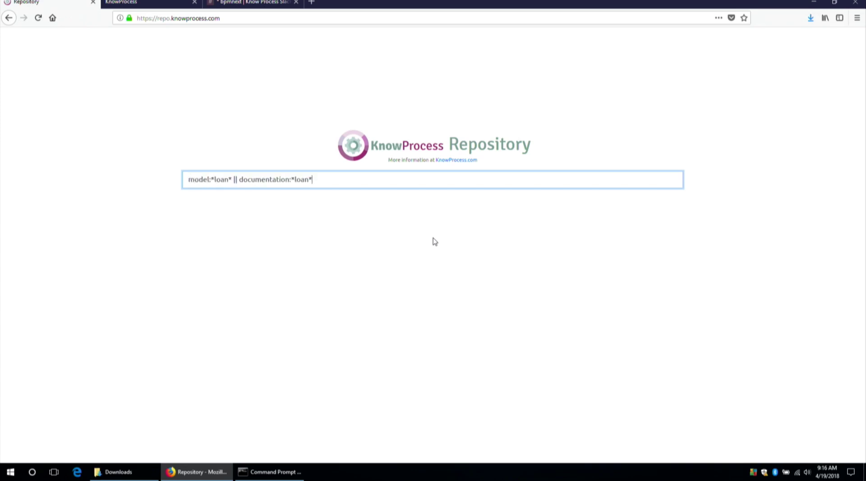
key("Return")
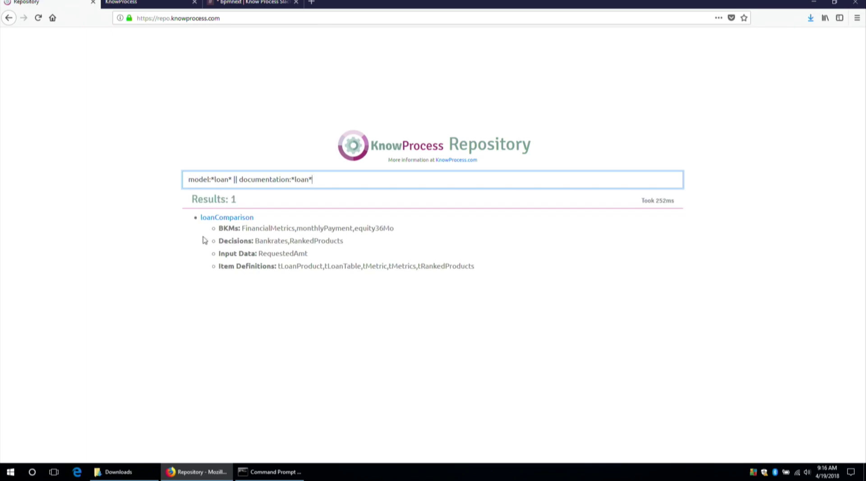
right_click(221, 220)
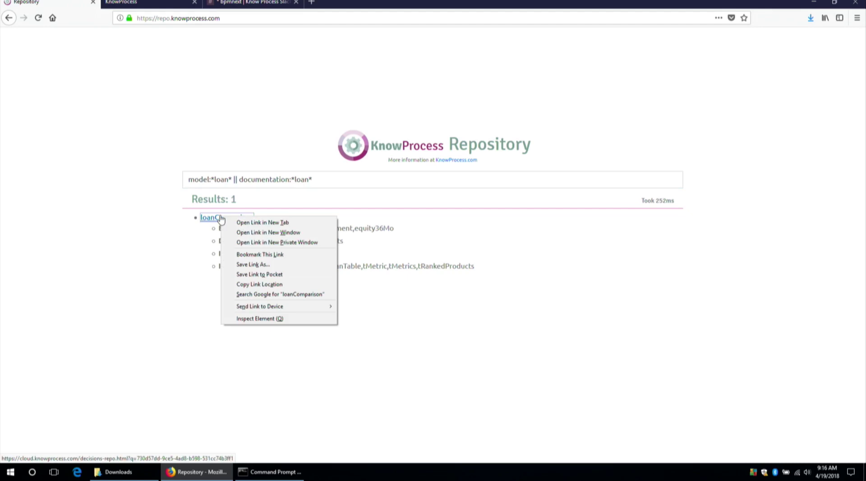
left_click(181, 246)
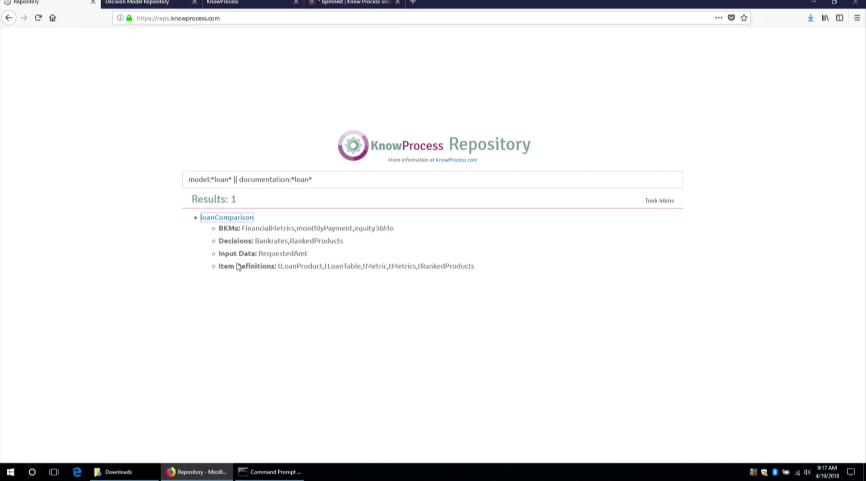
Log in to cloud.knowprocess.com in a new tab with the account's username and password, then reload Decision Model Repository.
left_click(153, 2)
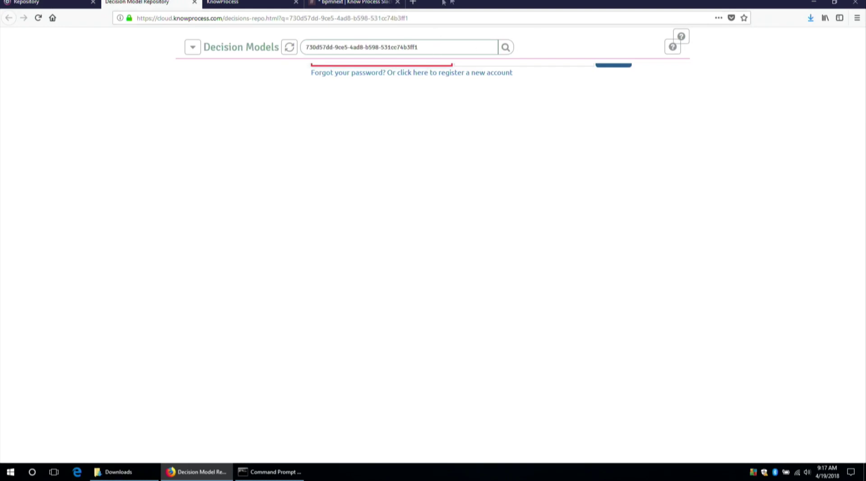
left_click(413, 2)
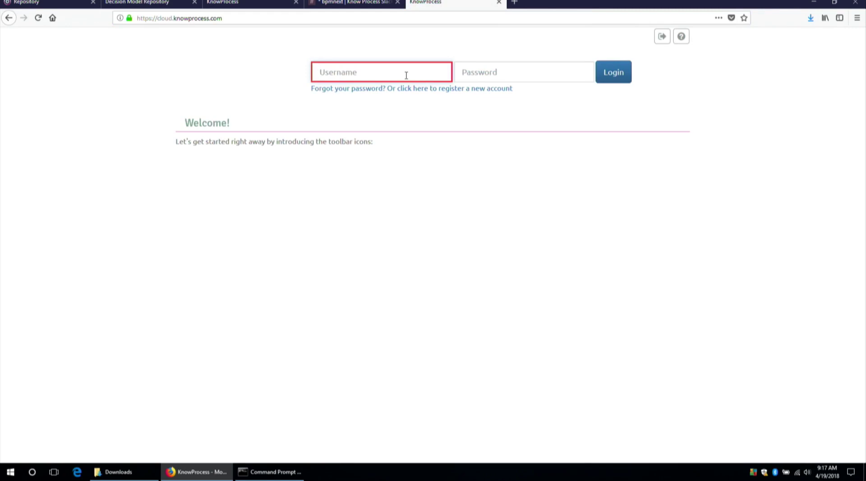
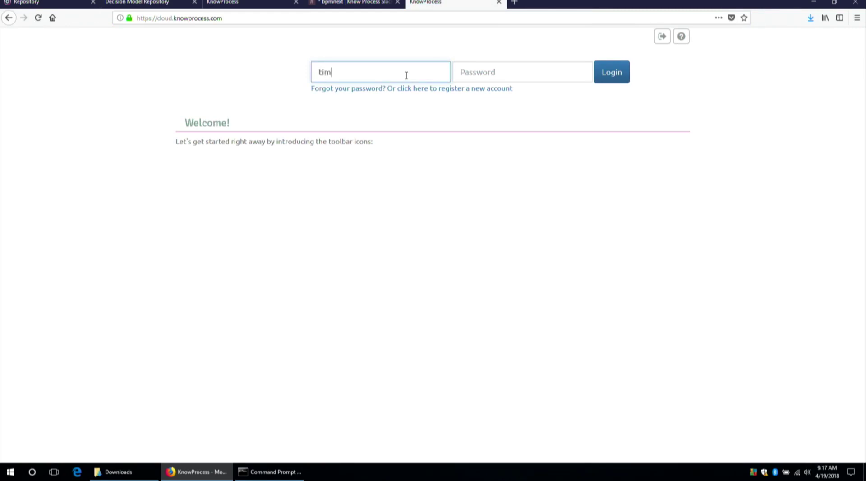
key("Tab")
type("***")
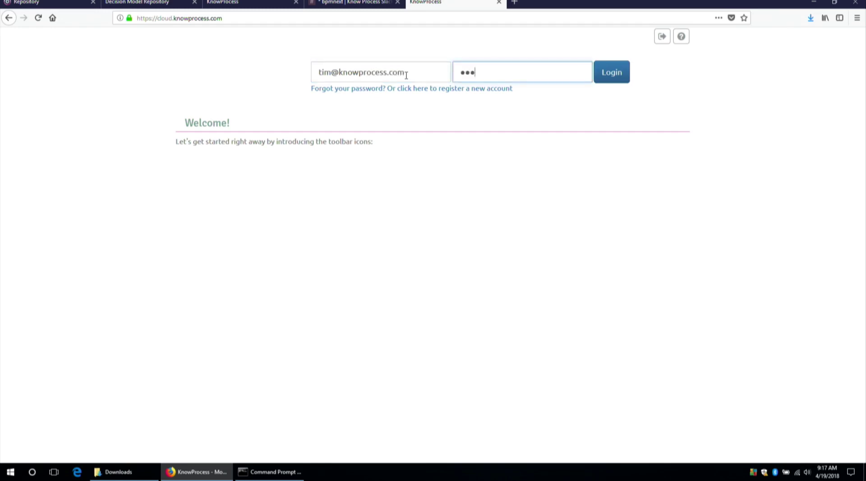
type("*****")
left_click(406, 75)
key("Tab")
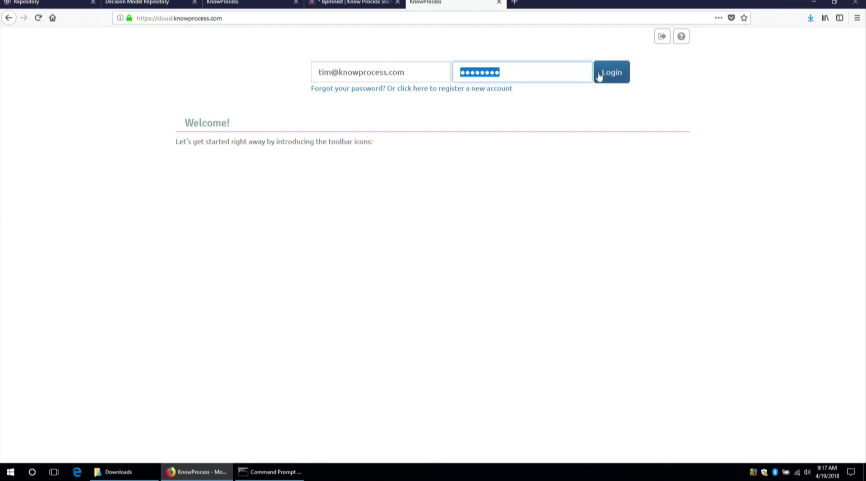
left_click(600, 77)
left_click(160, 4)
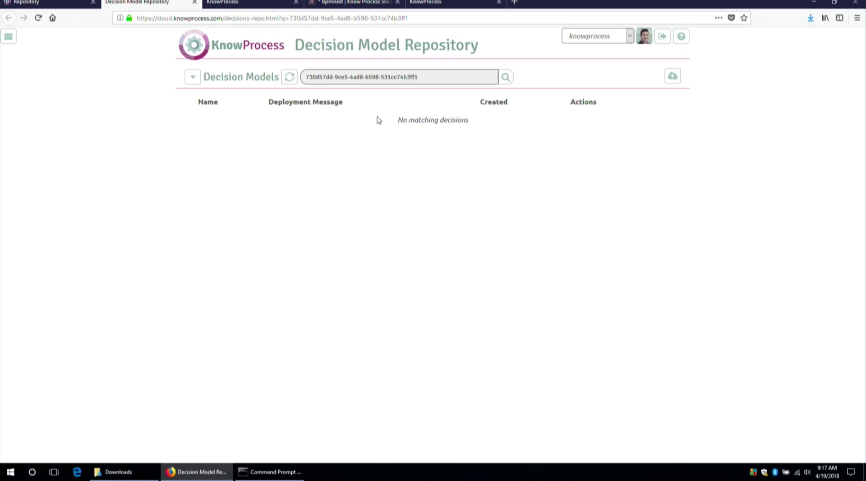
Reload the decision model list and view the Application Risk Rating model details.
left_click(187, 80)
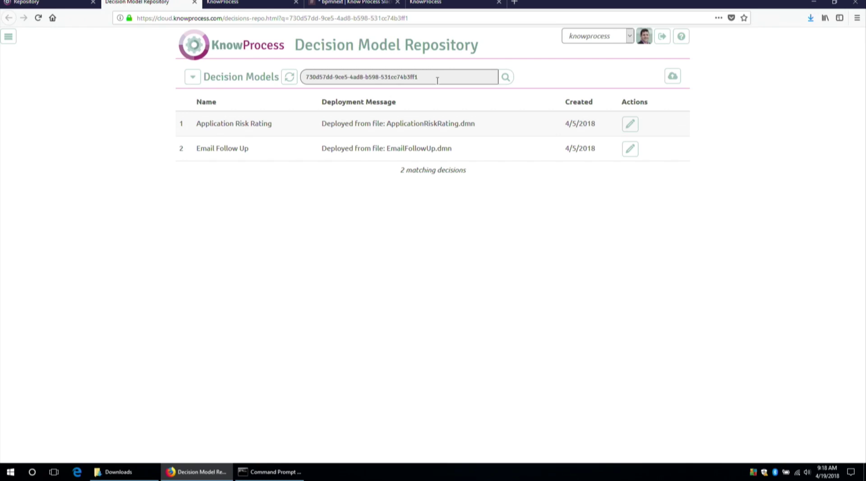
left_click(411, 128)
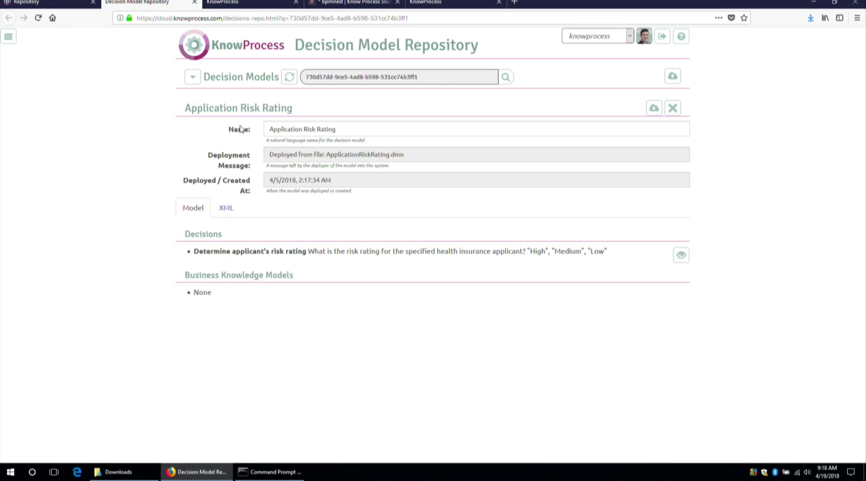
left_click(191, 78)
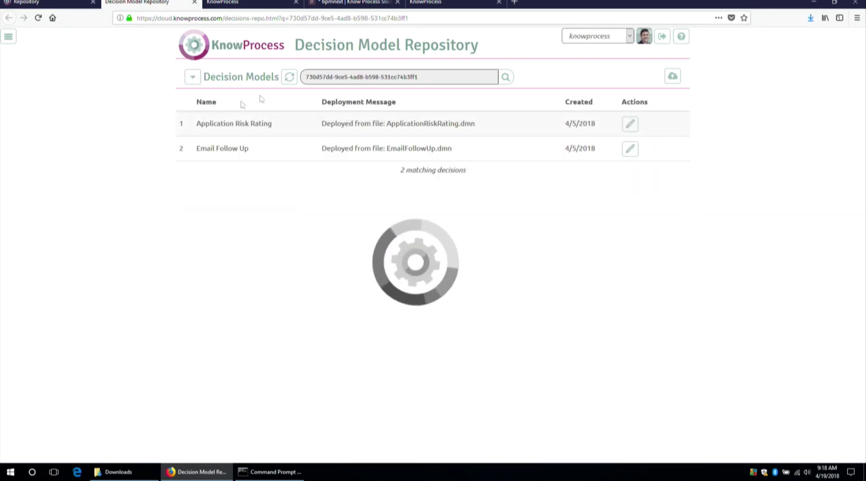
Clear the model ID search filter, refresh, and view Application Risk Rating and Email Follow Up.
triple_click(442, 80)
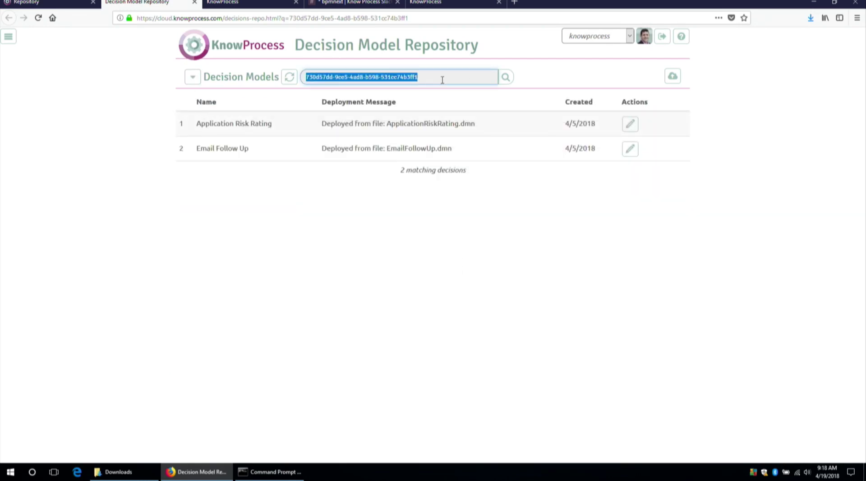
key("BackSpace")
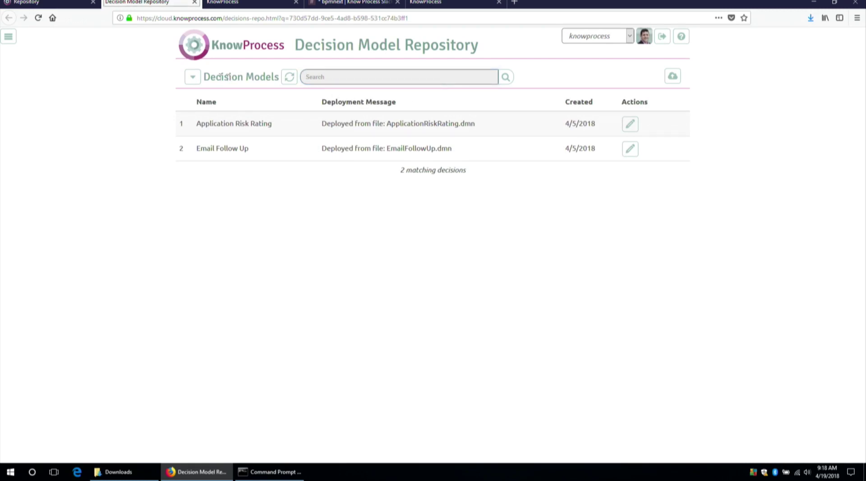
left_click(292, 77)
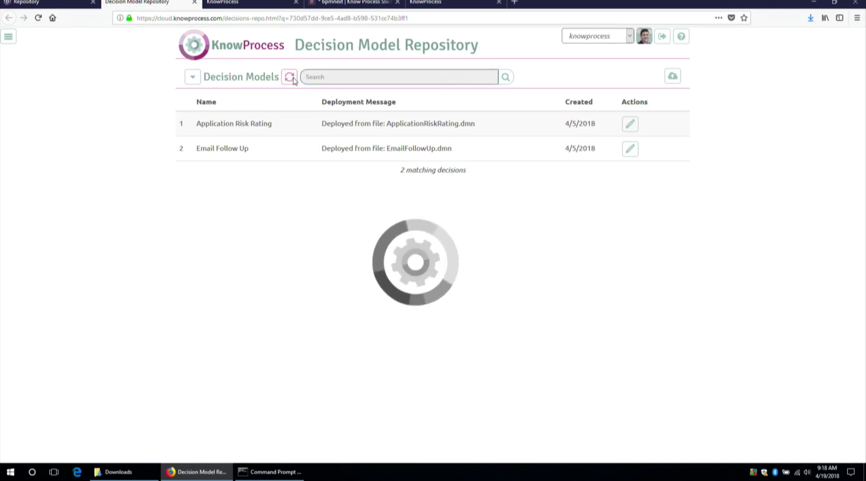
left_click(192, 77)
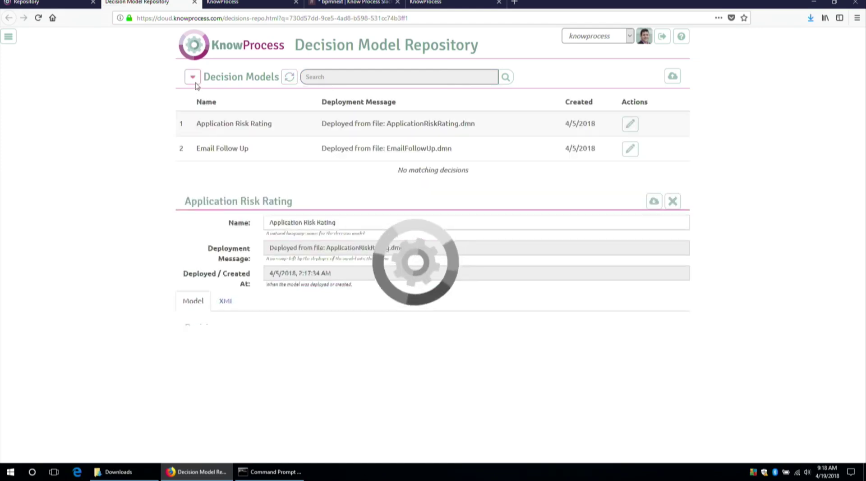
left_click(256, 148)
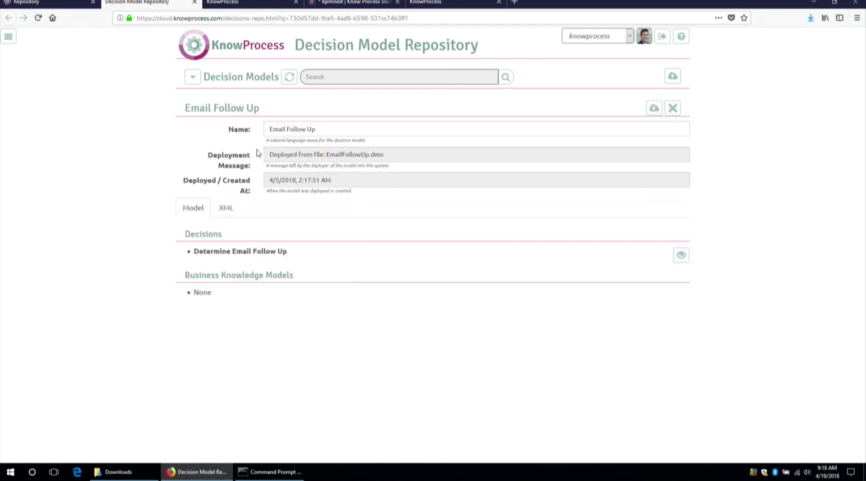
left_click(47, 2)
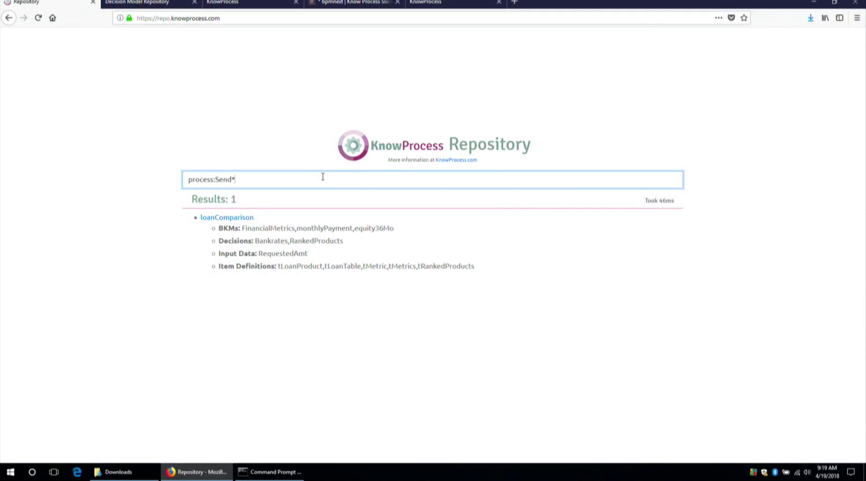
Run the process:Send* search and open the SendMemo process definition from its 14 results.
key("Tab")
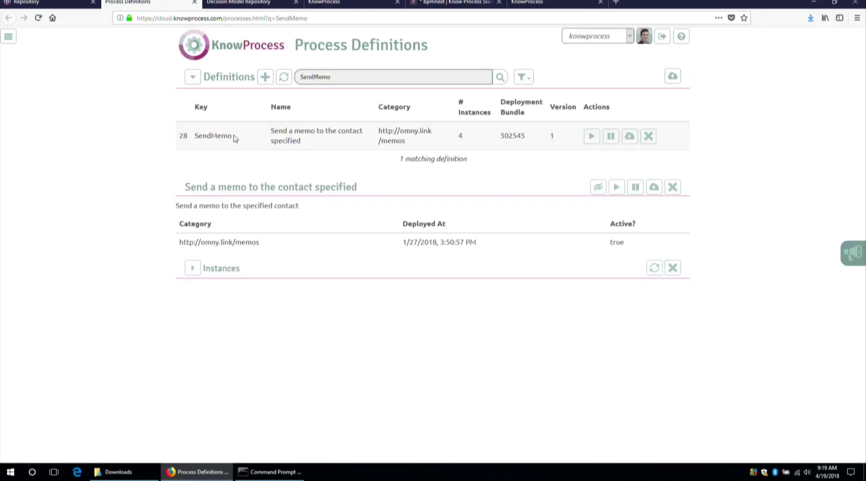
Expand the Send Memo process diagram on the SendMemo definition and scroll down through it.
left_click(189, 191)
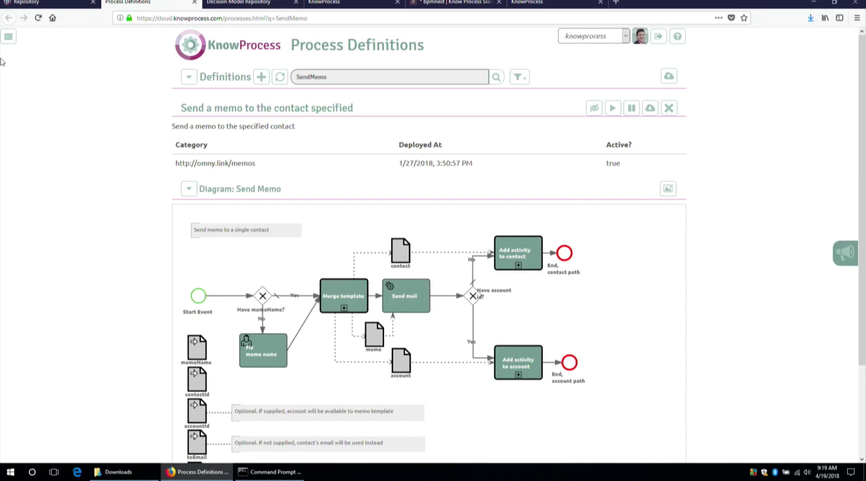
left_click(45, 6)
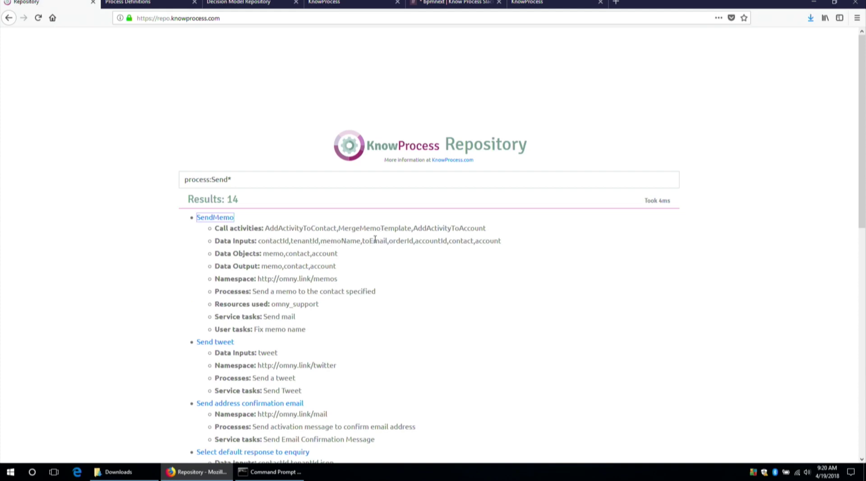
left_click(165, 4)
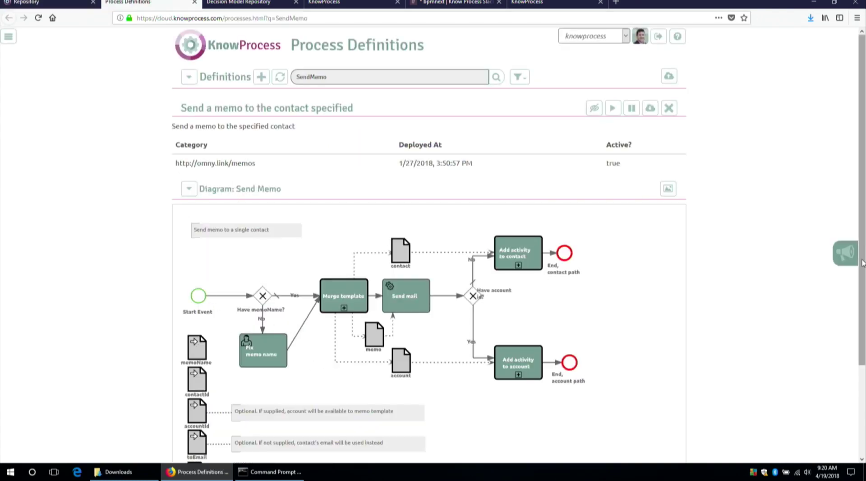
left_click_drag(863, 263, 862, 337)
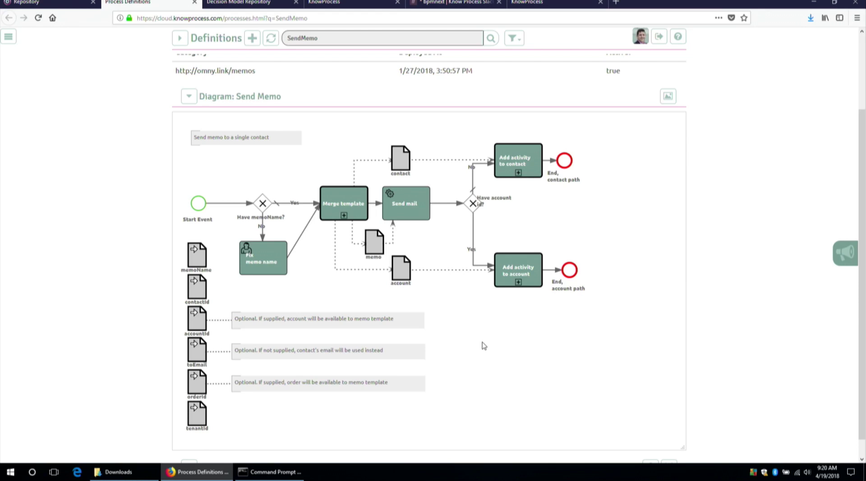
Open the sidebar's Templates page in a new tab and switch to the Template Library.
left_click(13, 39)
right_click(5, 165)
left_click(37, 169)
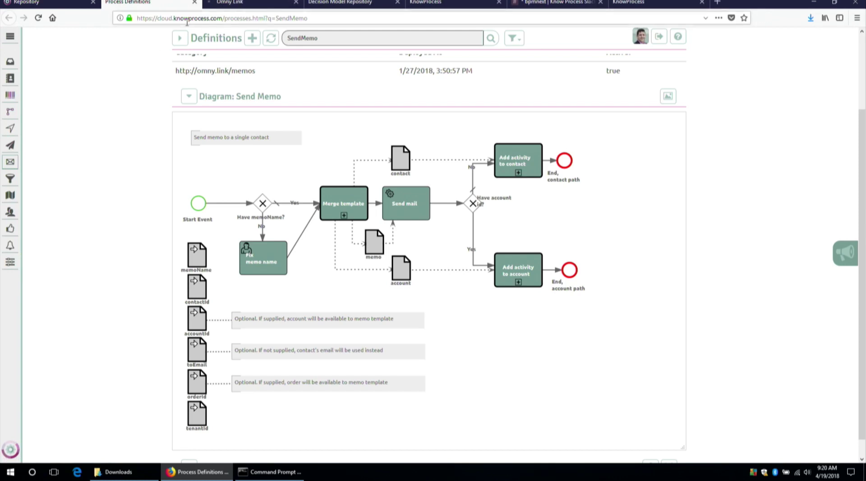
key("ctrl+Tab")
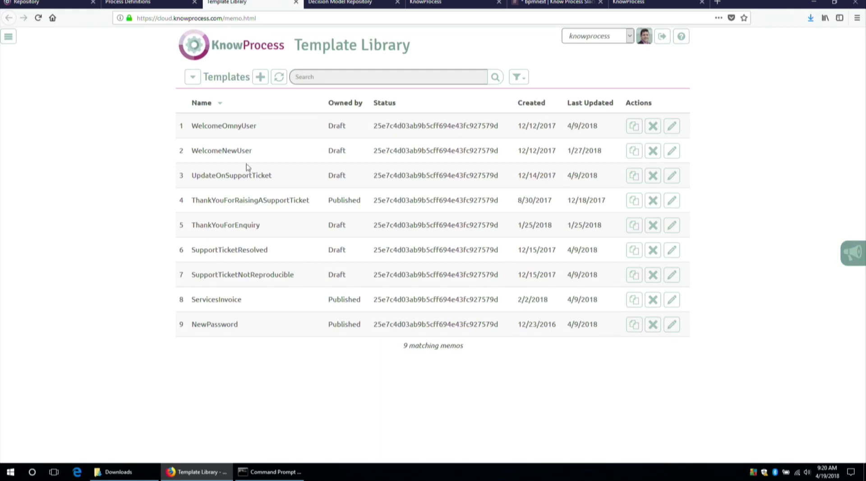
Switch the tenant from knowprocess to miwg and open the RegularContact template for editing.
left_click(592, 38)
left_click(576, 135)
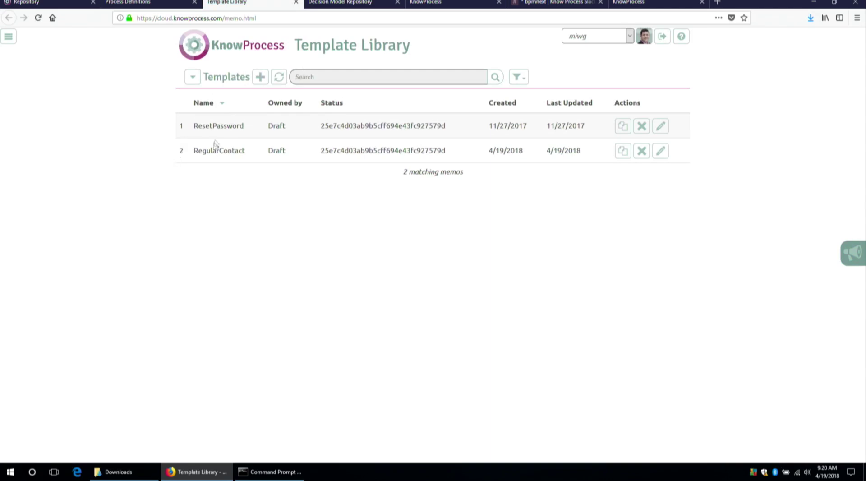
left_click(231, 152)
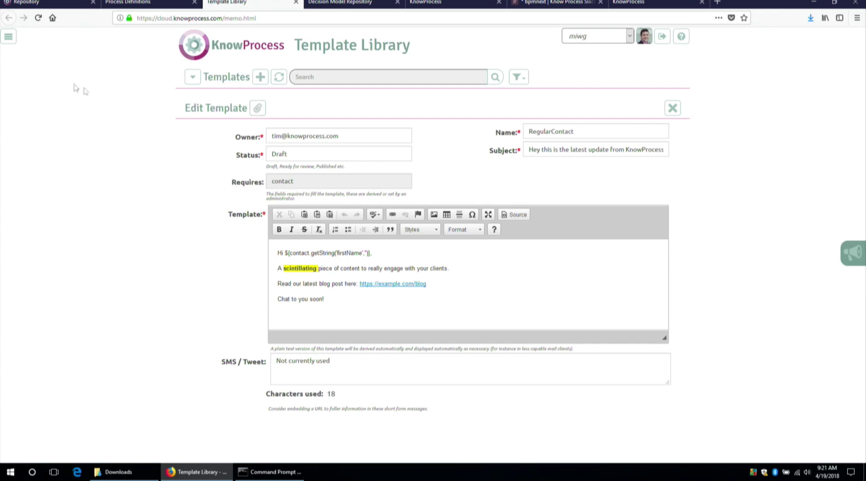
Replace the process:Send* query with the model:*loan* || documentation:*loan* search and run it.
left_click(69, 8)
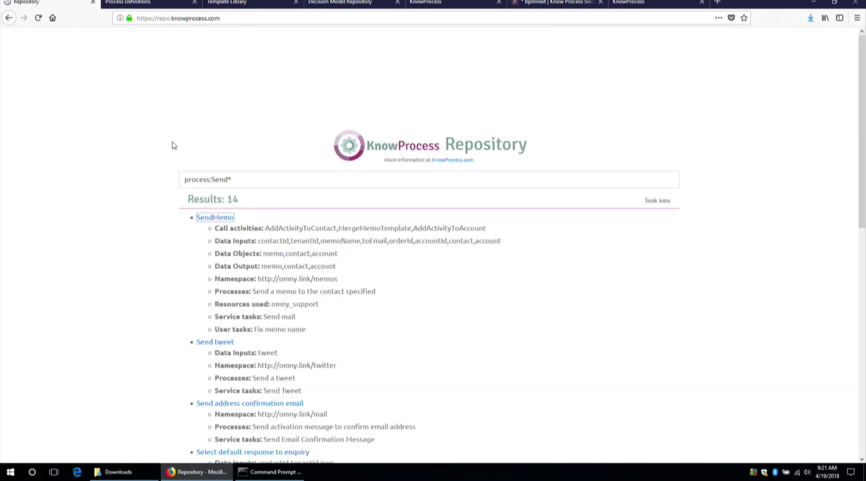
left_click_drag(232, 180, 103, 161)
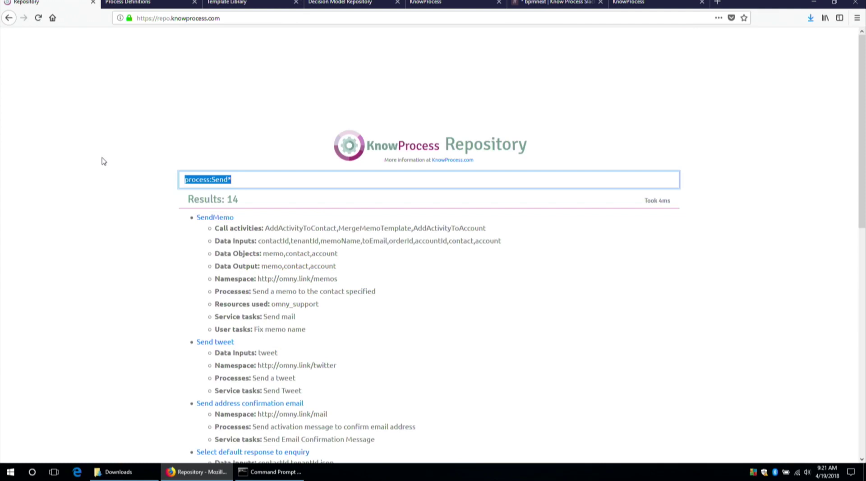
key("BackSpace")
type("mod")
key("Down")
key("Return")
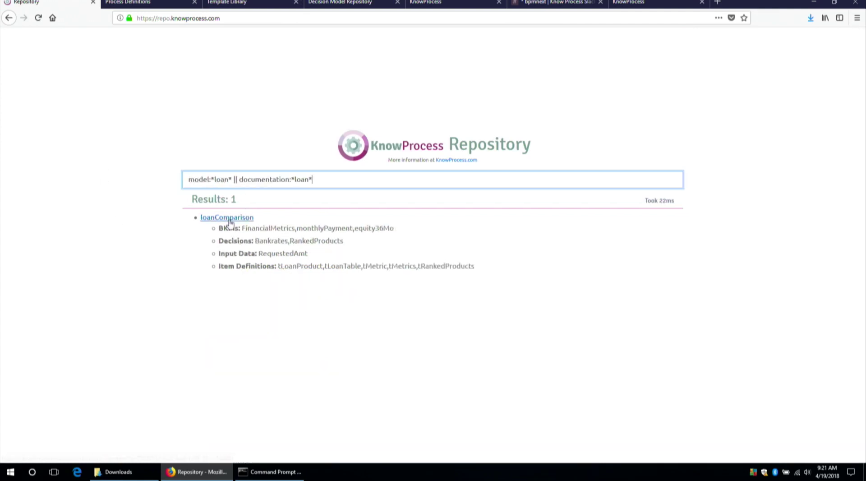
Open loanComparison and the ch11example.xml decision model, return to results, then go to Slack #bpmnext.
left_click(227, 218)
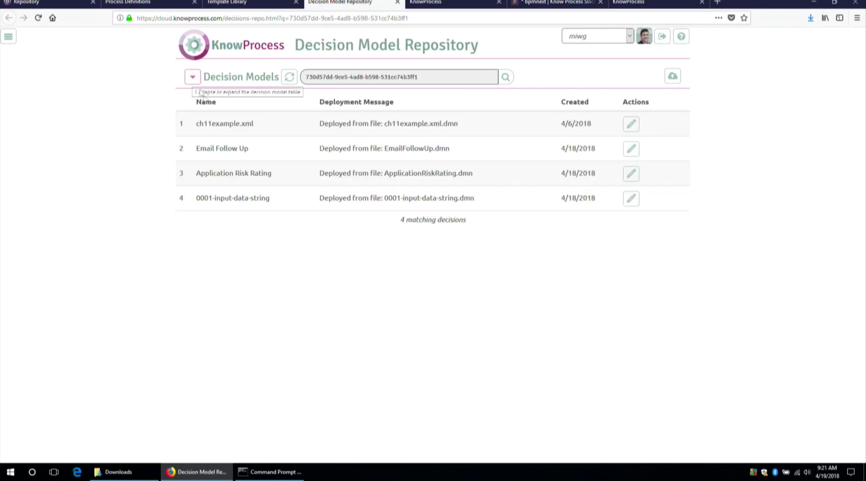
left_click(247, 125)
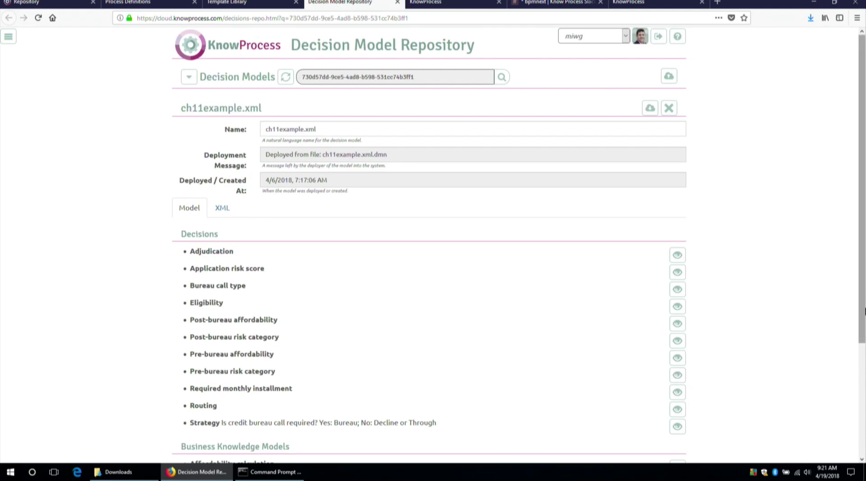
left_click_drag(864, 313, 863, 419)
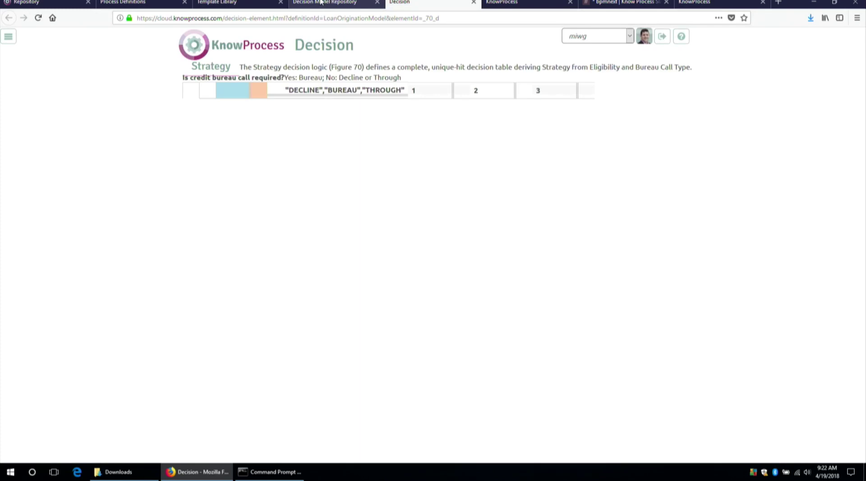
left_click(320, 2)
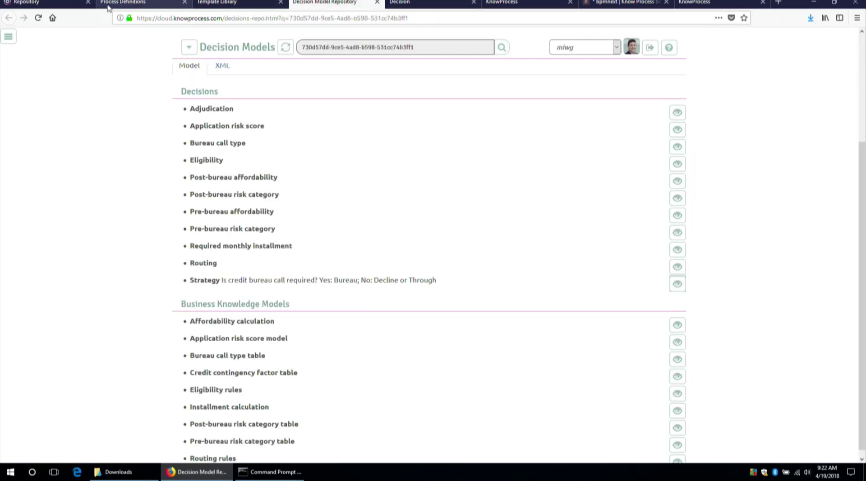
left_click(55, 3)
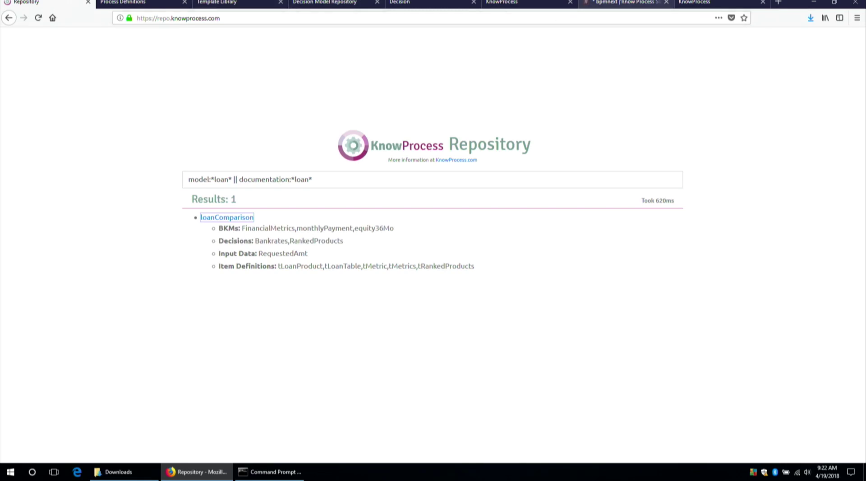
left_click(620, 2)
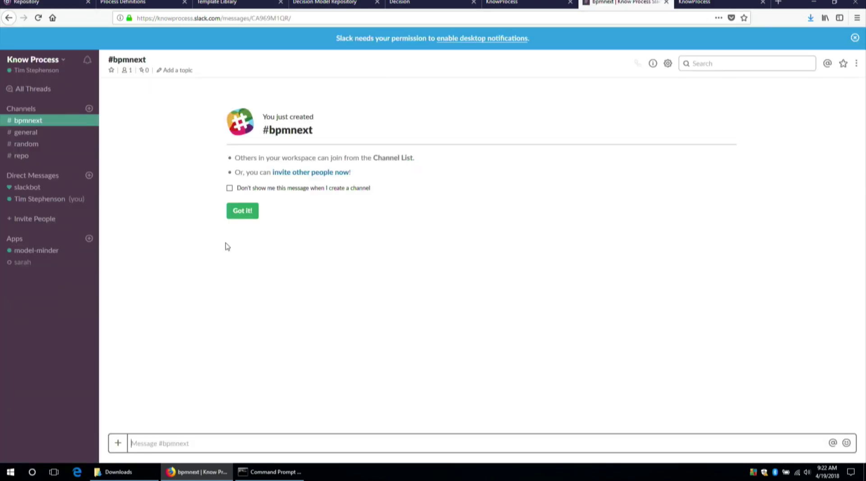
left_click(252, 209)
left_click(161, 446)
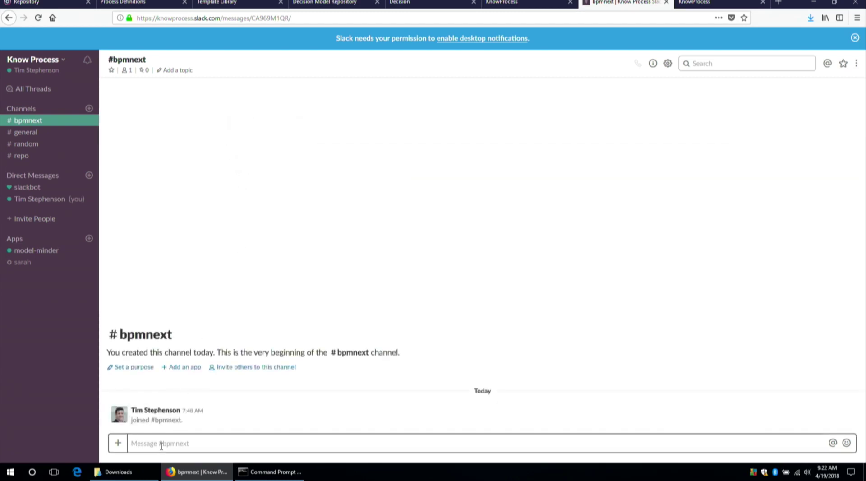
type("hello ")
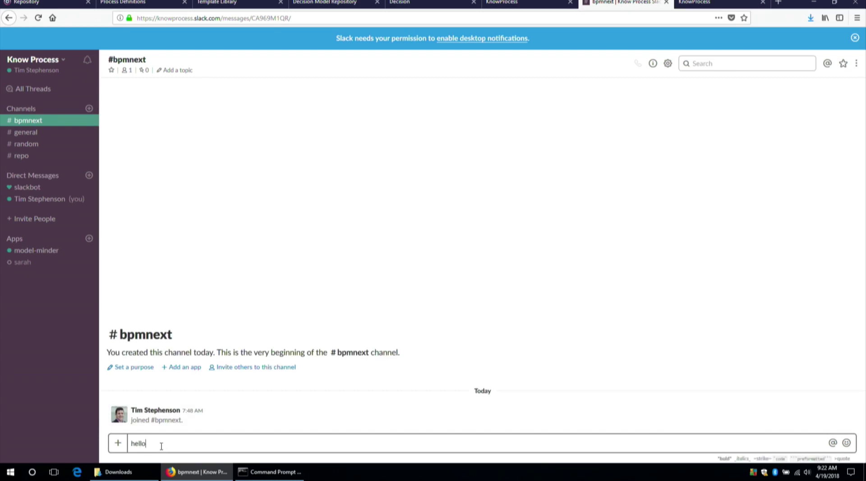
type("@mo")
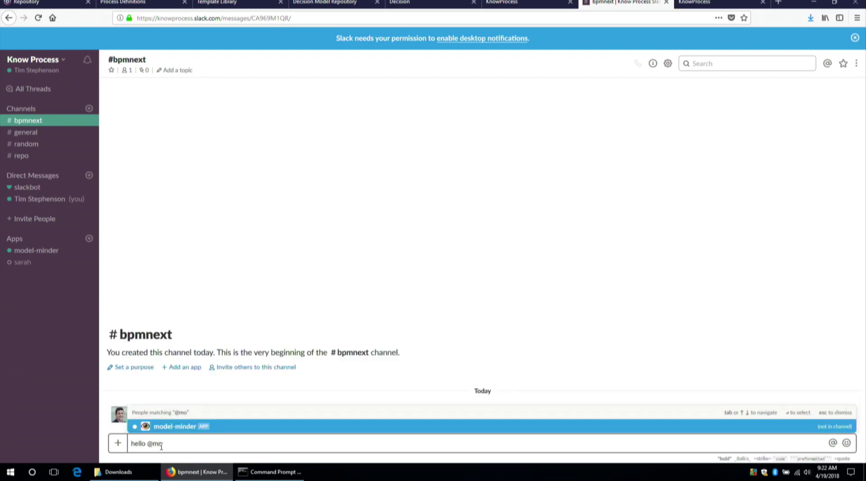
key("Tab")
key("Return")
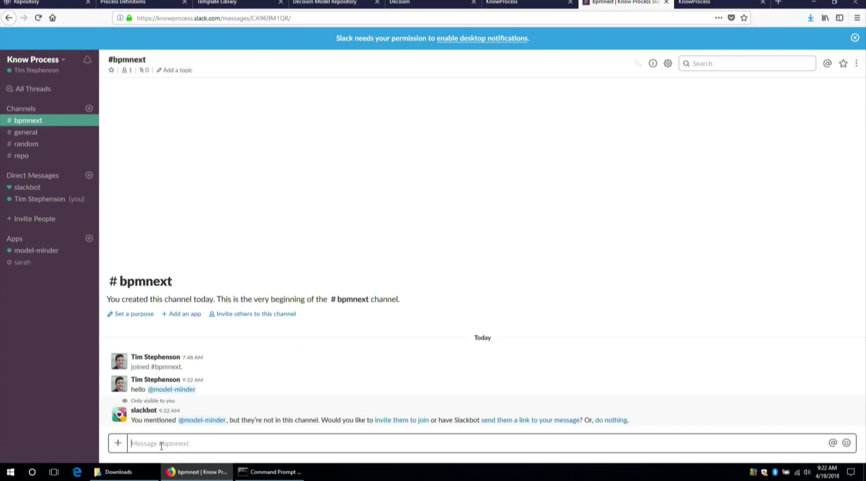
left_click(397, 420)
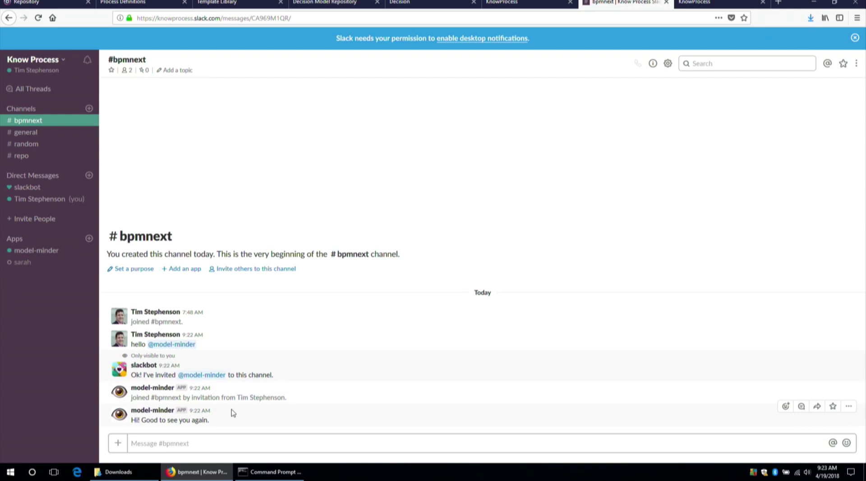
Ask model-minder 'what can you help me with?' in #bpmnext.
left_click(235, 437)
type("what ")
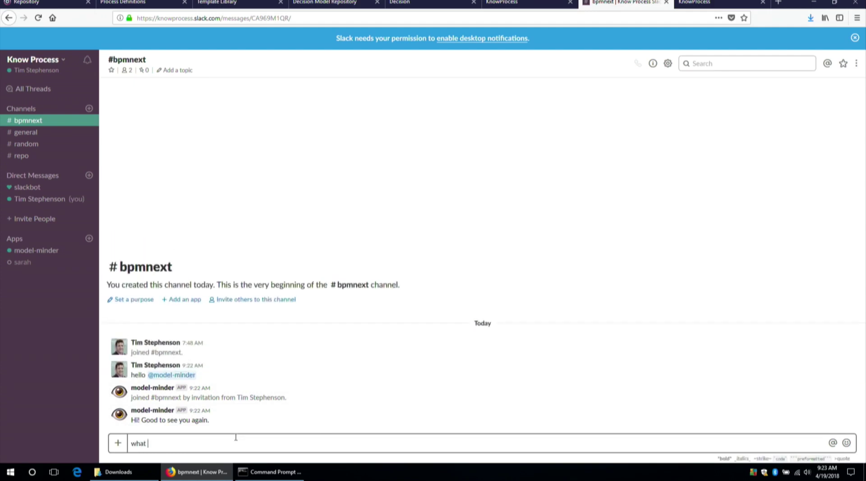
type("can you help me with?")
key("Return")
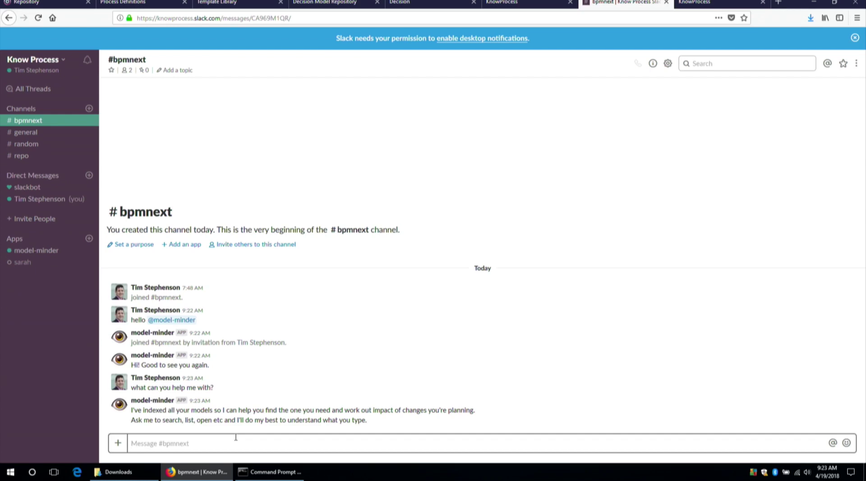
Send 'fetch all the bpmn models' and check the bot's Command Prompt log.
type("f")
type("d")
key("BackSpace")
type("etch all the ")
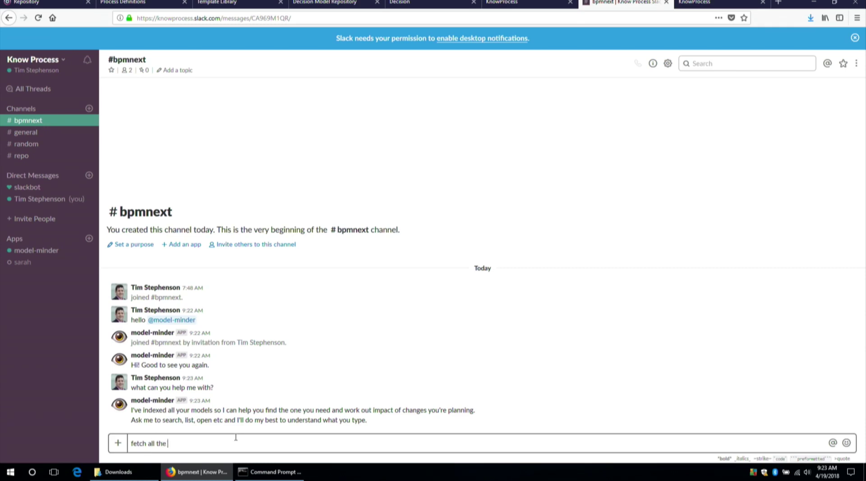
type("bpmn models")
key("Return")
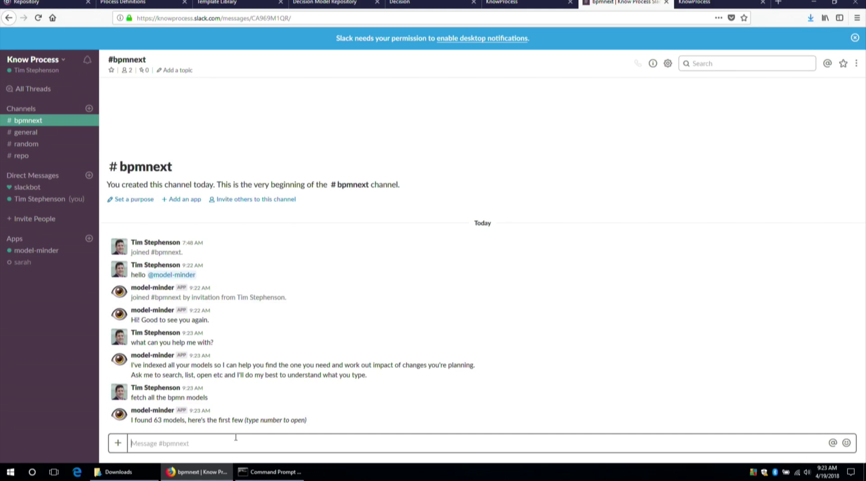
key("alt+Tab")
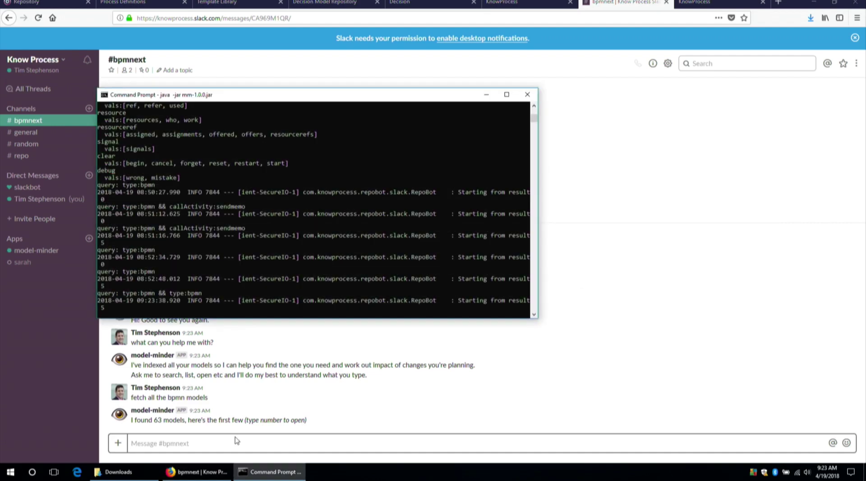
key("alt+Tab")
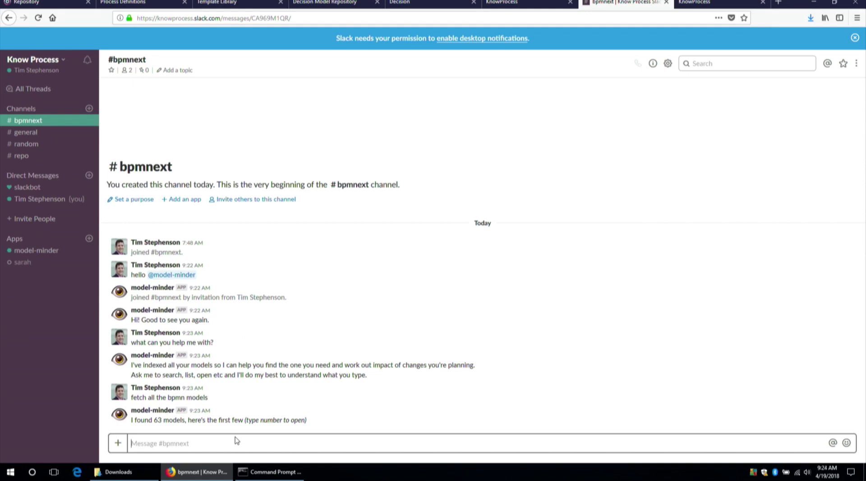
Send 'start over' and then 'search for bpmn models' to model-minder.
type("start ")
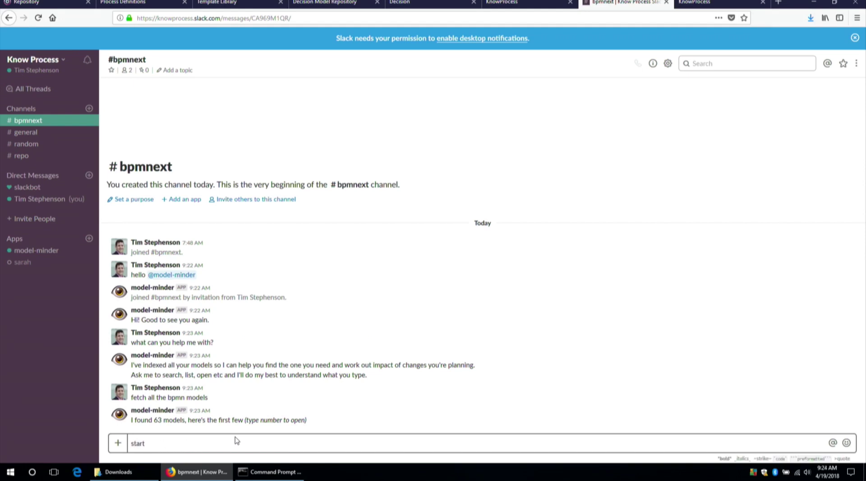
type("over")
key("Return")
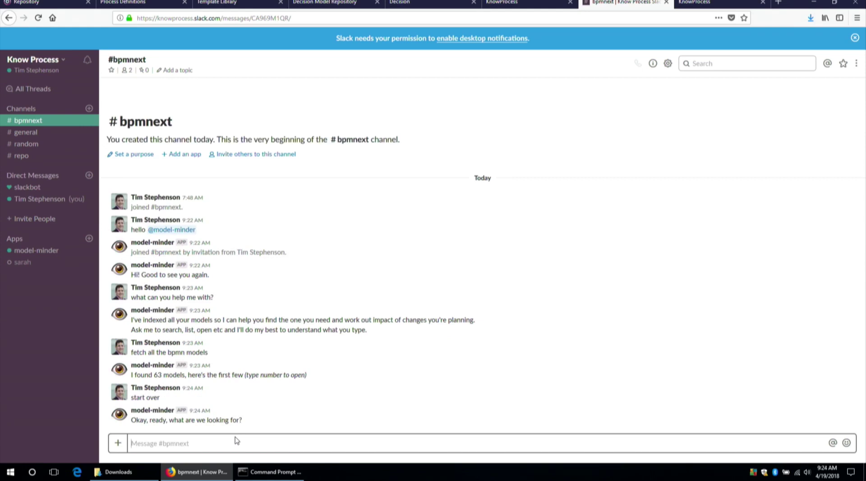
type("look")
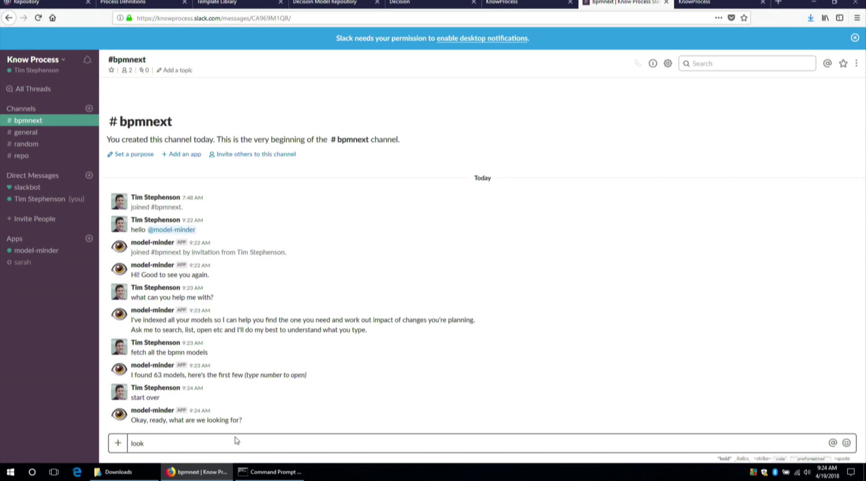
type("ing for")
key("BackSpace")
key("BackSpace")
key("BackSpace")
key("BackSpace")
key("BackSpace")
key("BackSpace")
key("BackSpace")
key("BackSpace")
key("BackSpace")
key("BackSpace")
key("BackSpace")
key("BackSpace")
type("search for bpmn models")
key("Return")
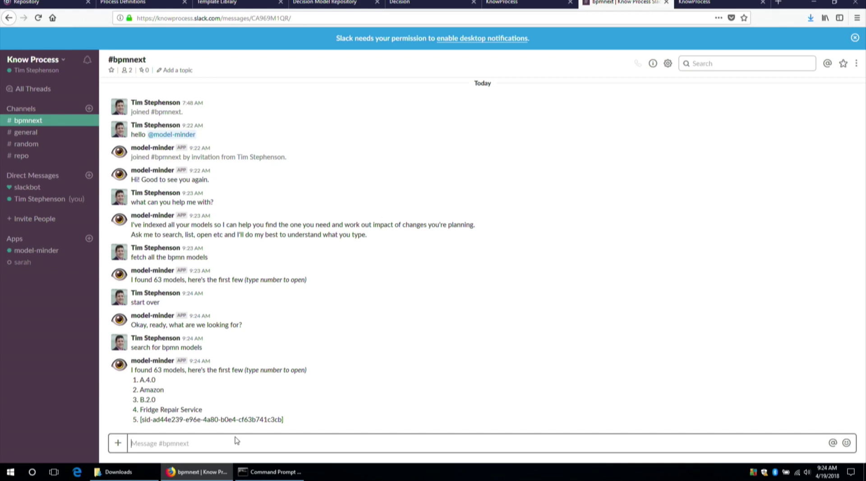
Ask the bot for 'more' models, then start typing 'who does the work'.
type("more")
key("Return")
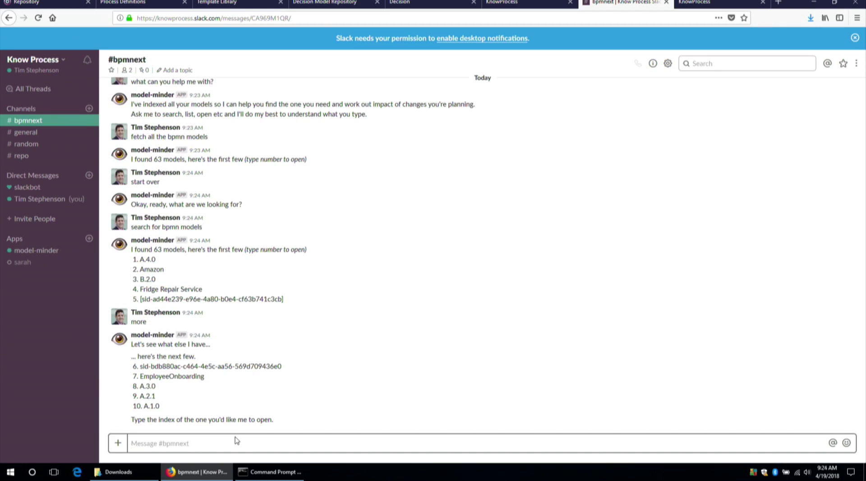
type("who does the work")
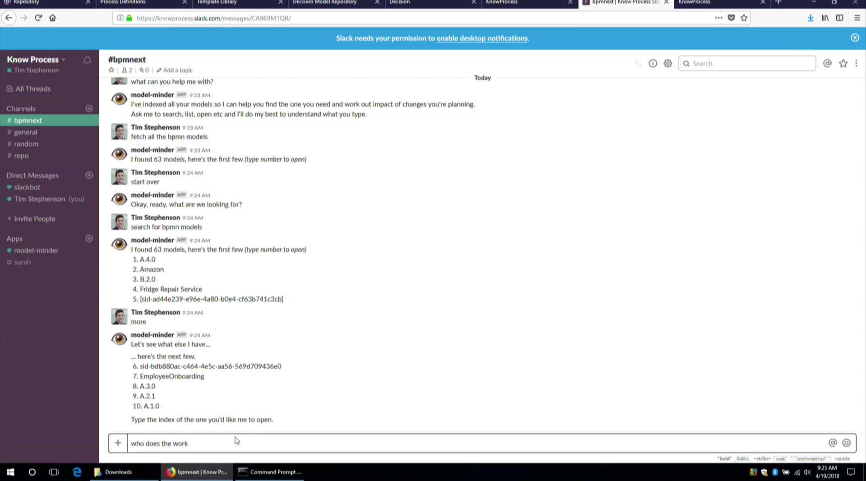
Ask model-minder 'who does the work', then reply '6.' to pick model 6.
key("Return")
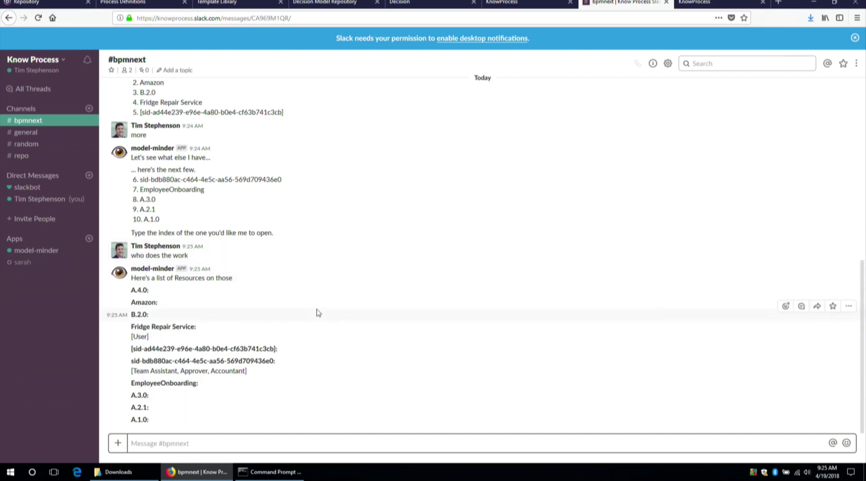
type("6.")
key("Return")
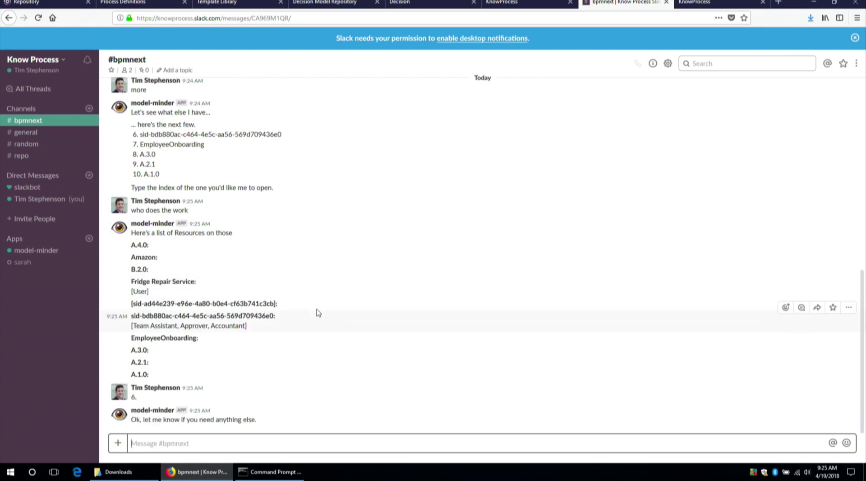
Send a restart request to model-minder after correcting the misspelling.
type("stsrt")
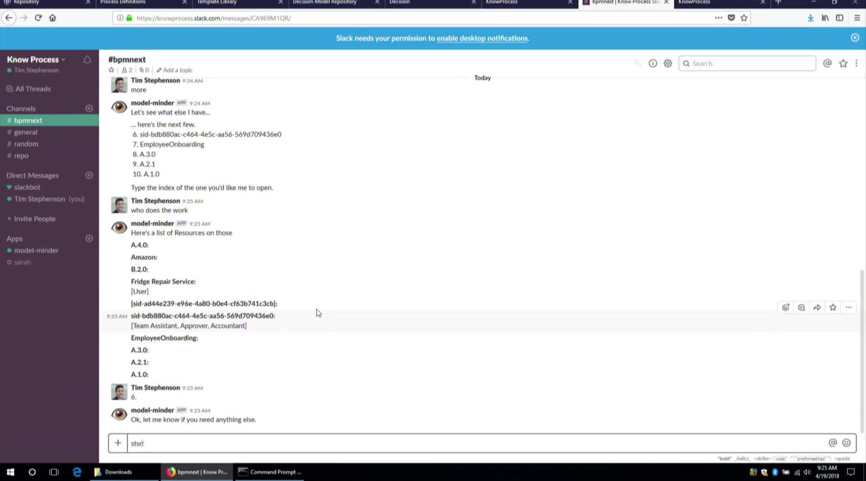
key("BackSpace")
key("BackSpace")
key("BackSpace")
key("BackSpace")
key("BackSpace")
type("s")
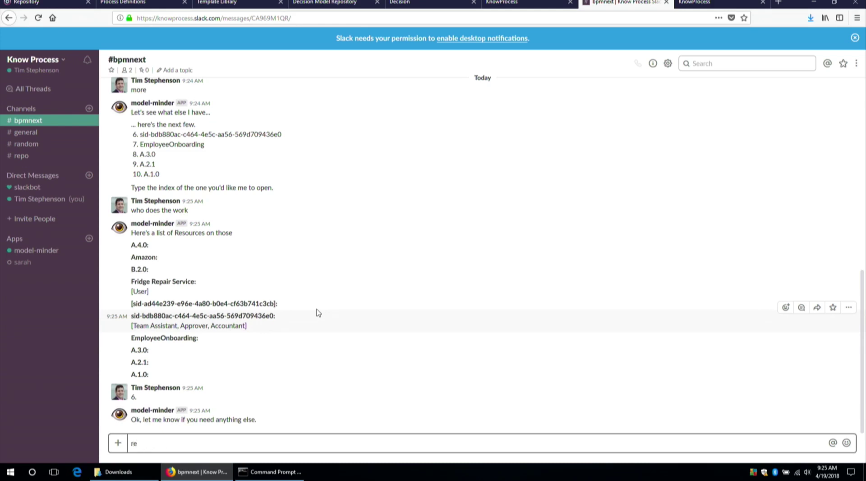
type("est")
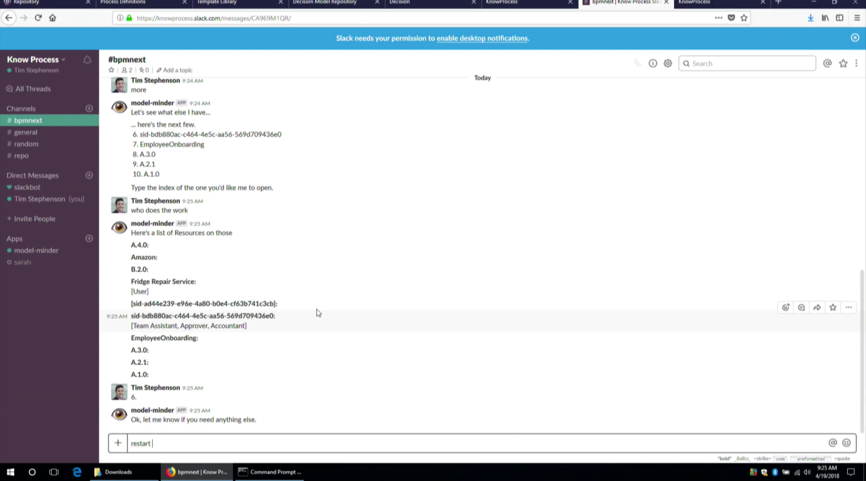
type("art")
key("Return")
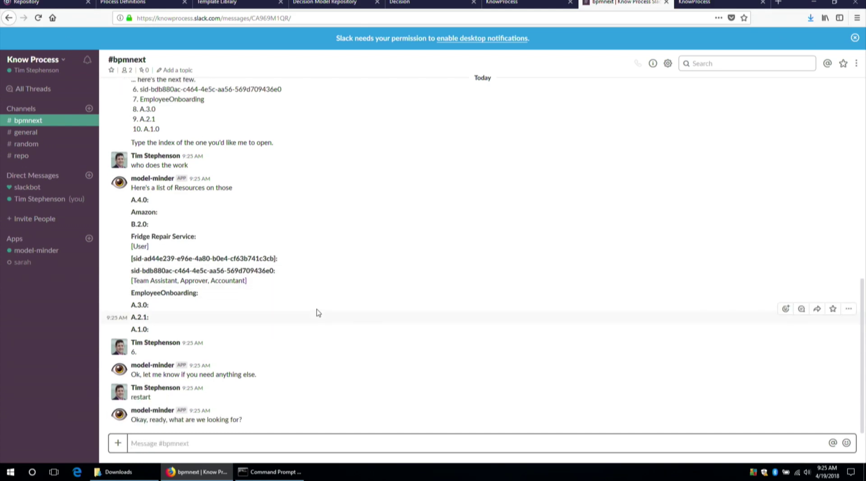
Send 'fetch bpmn', 'more' and '6' to the bot to request model 6.
type("fetch")
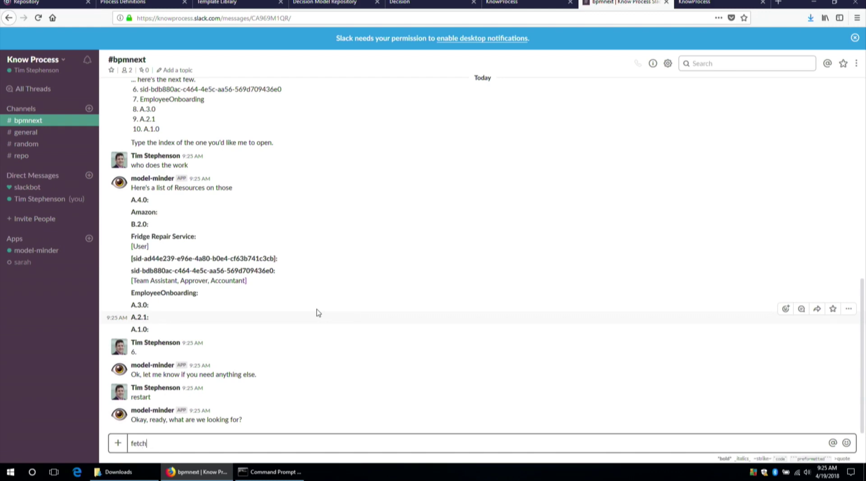
type(" bpmn")
key("Return")
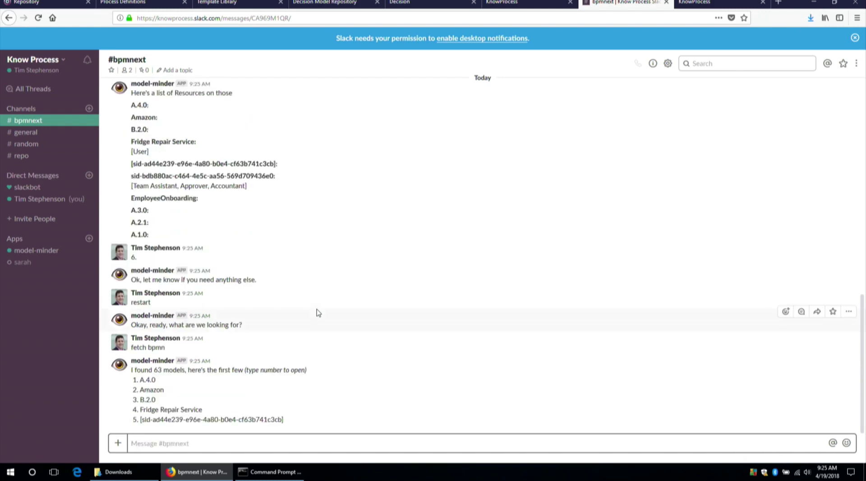
type("more")
key("Return")
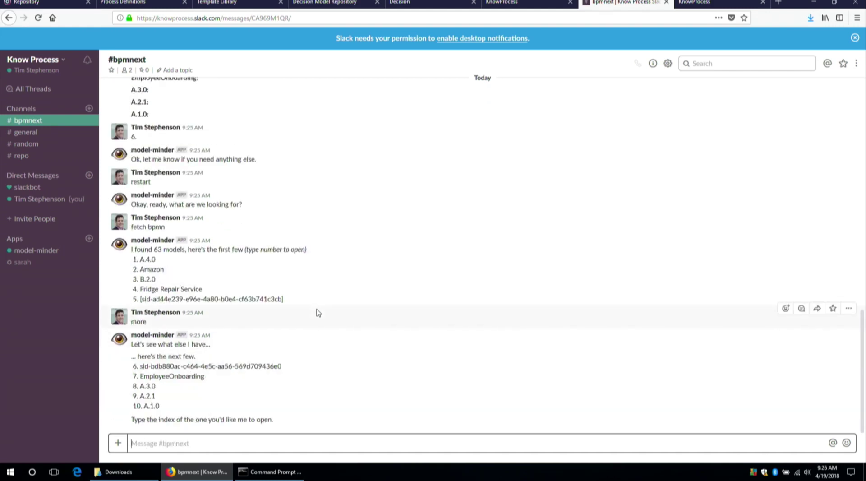
type("6")
key("Return")
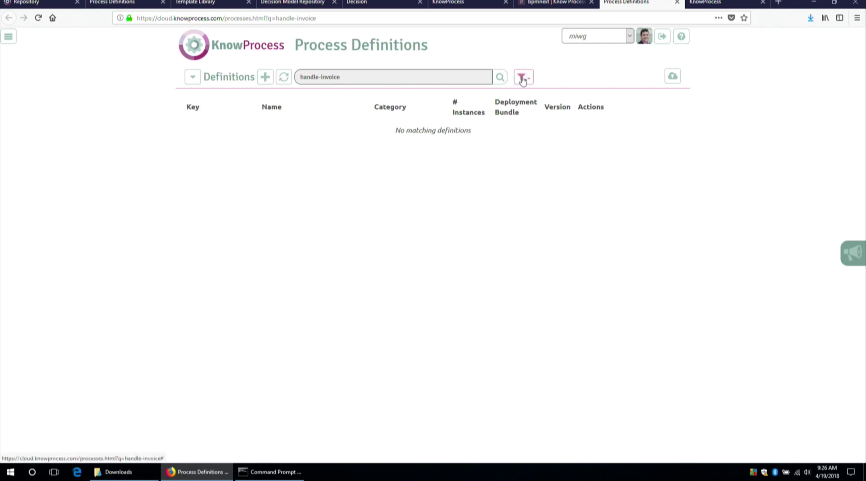
Trim 'invoice' from the handle-invoice definition search and scroll through the results.
double_click(419, 77)
key("BackSpace")
key("BackSpace")
key("BackSpace")
key("BackSpace")
key("BackSpace")
key("BackSpace")
key("BackSpace")
key("BackSpace")
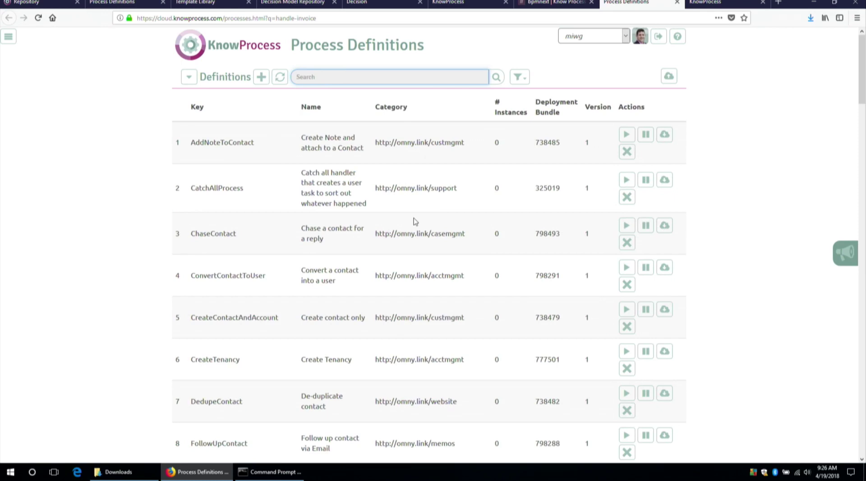
scroll(414, 221, "down", 9)
scroll(414, 221, "down", 8)
scroll(415, 221, "down", 10)
scroll(414, 218, "down", 13)
scroll(414, 218, "down", 7)
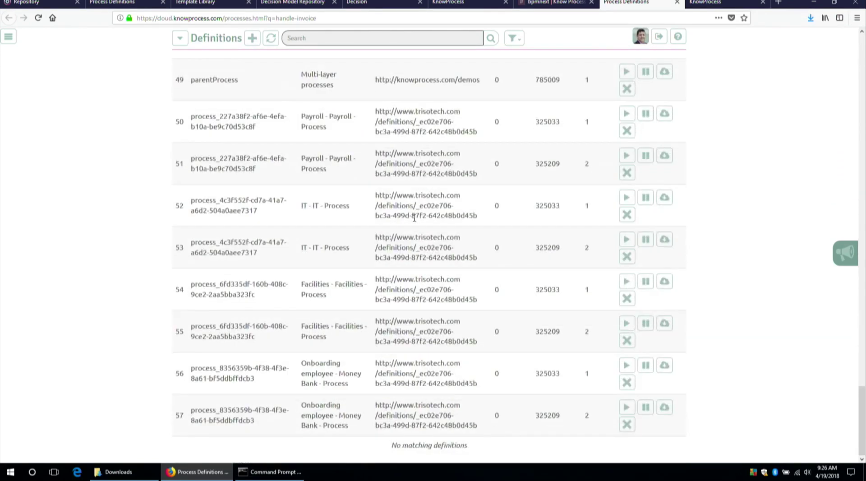
scroll(414, 218, "up", 20)
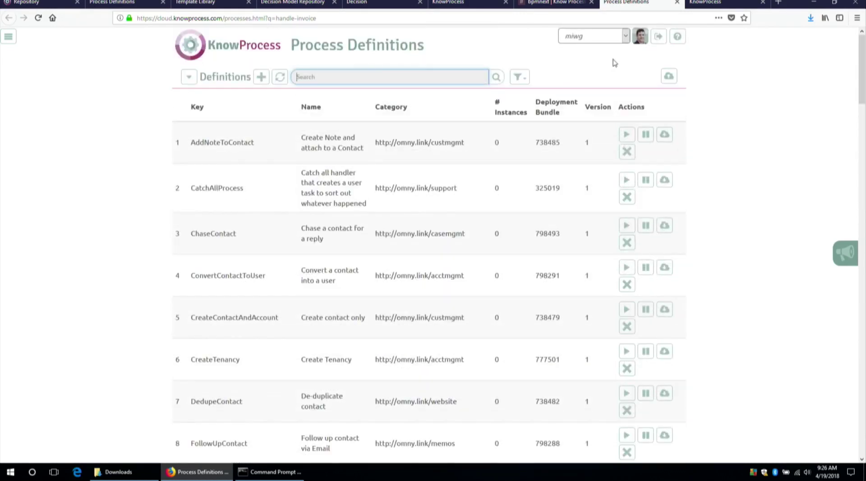
Switch the tenant to knowprocess and refresh the definitions list.
left_click(591, 36)
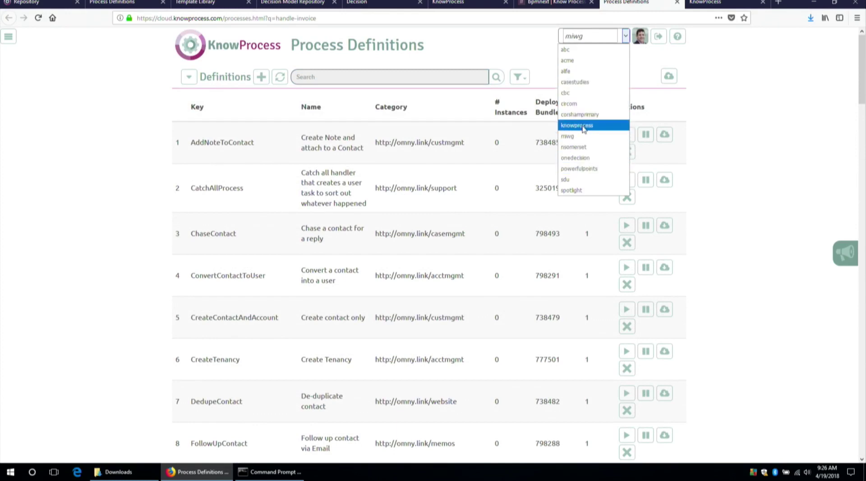
left_click(584, 129)
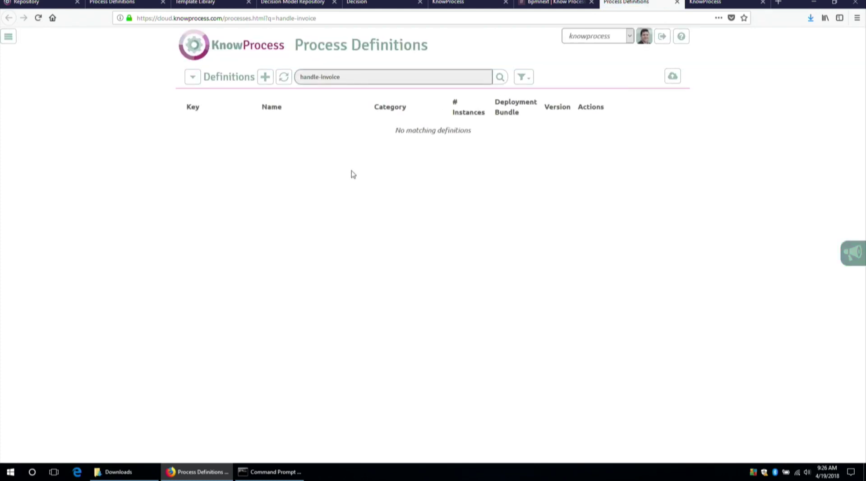
left_click(192, 80)
left_click(192, 79)
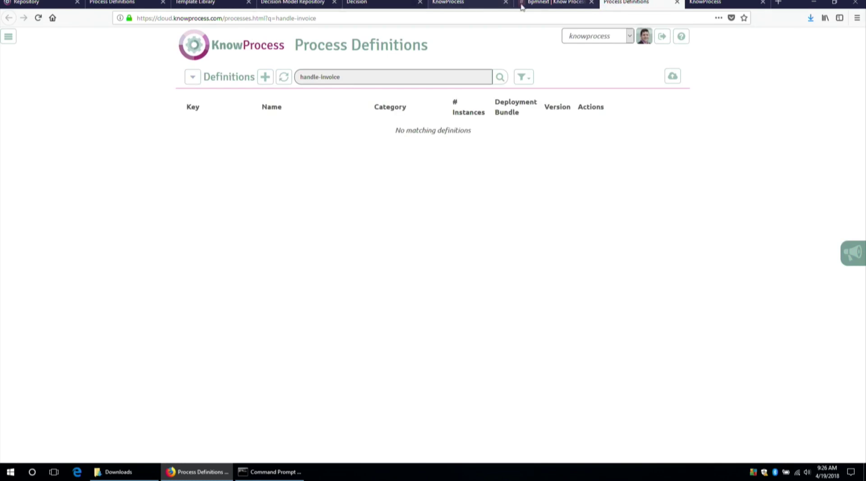
In #bpmnext, ask model-minder to 'narrow it down to calls for SendMemo' and play the embedded video.
left_click(556, 3)
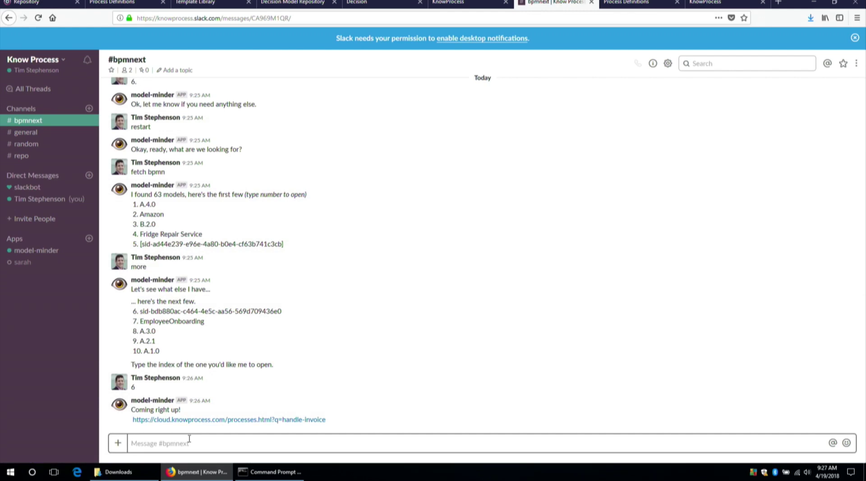
type("nar")
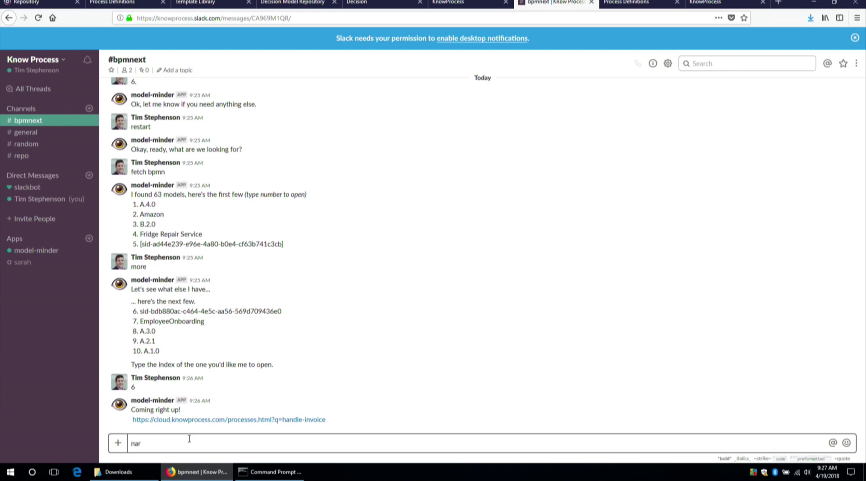
type("row it down to calls for SendMemo")
key("Return")
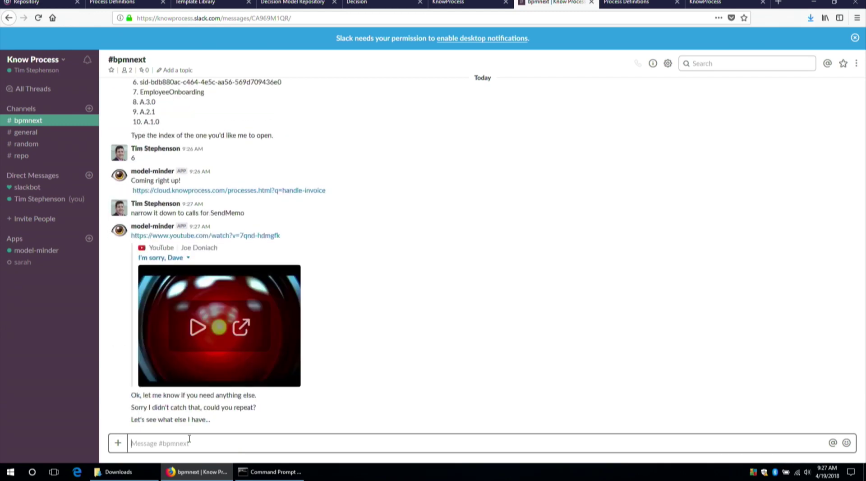
left_click(195, 322)
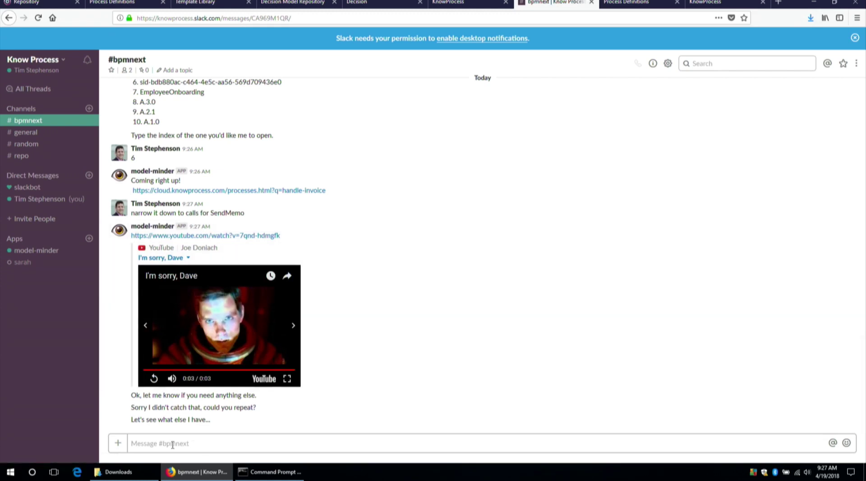
Tell the bot 'start over', enter 'fetch bpm', and draft 'narrow down to calls to SendMemo'.
left_click(173, 445)
type("start over")
key("Return")
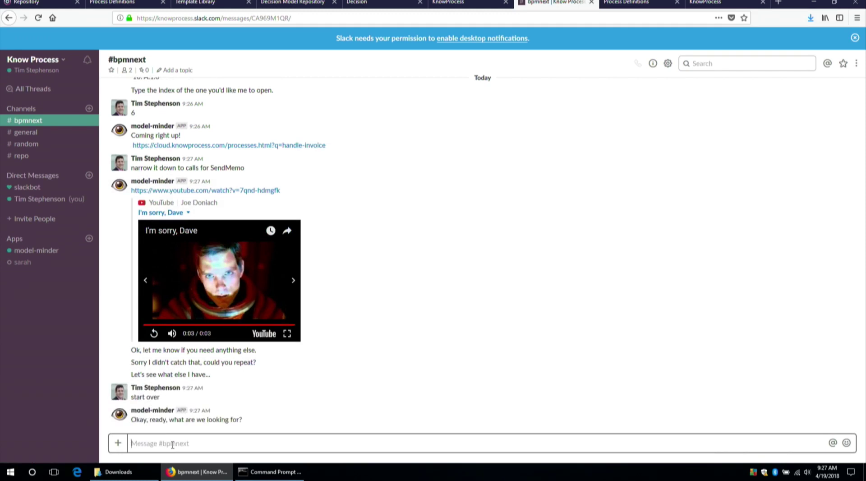
type("fetch bpm")
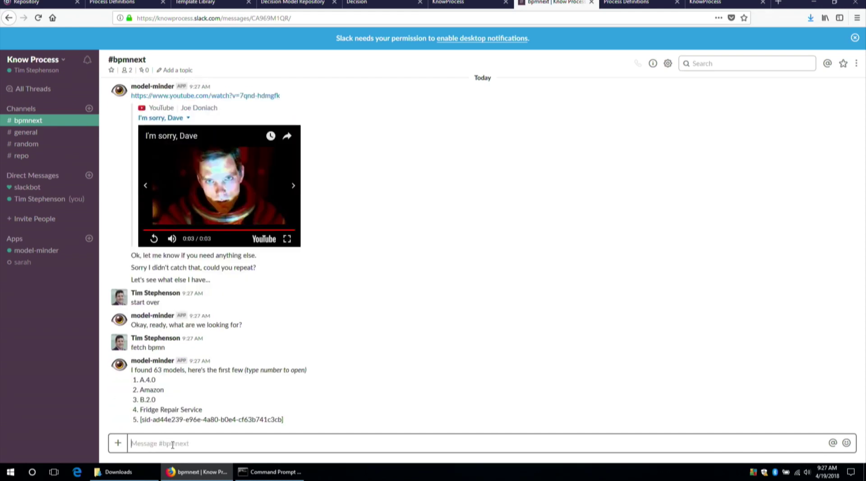
type("narrow")
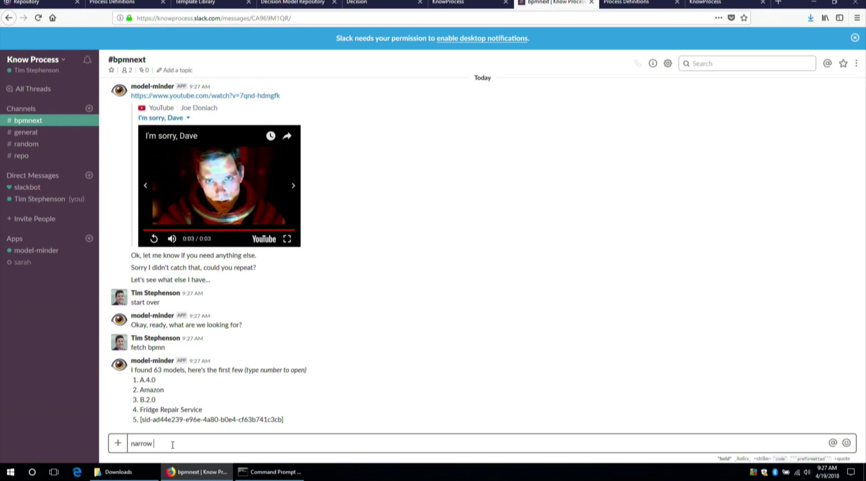
type(" down to calls to SendMemo")
Send 'narrow down to calls to SendMemo' and type 'tell me about the data'.
key("Return")
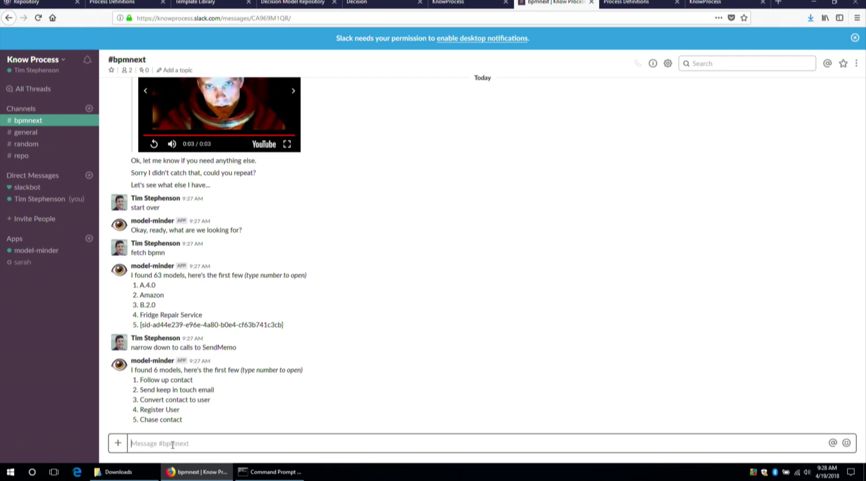
type("tel")
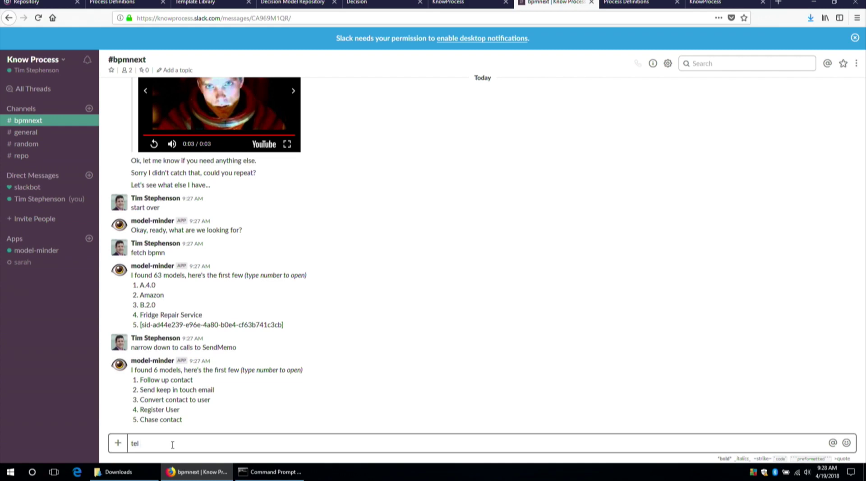
type("l me about the data")
Send 'tell me about the data' to model-minder, then bring up the process definitions tab's options.
key("Return")
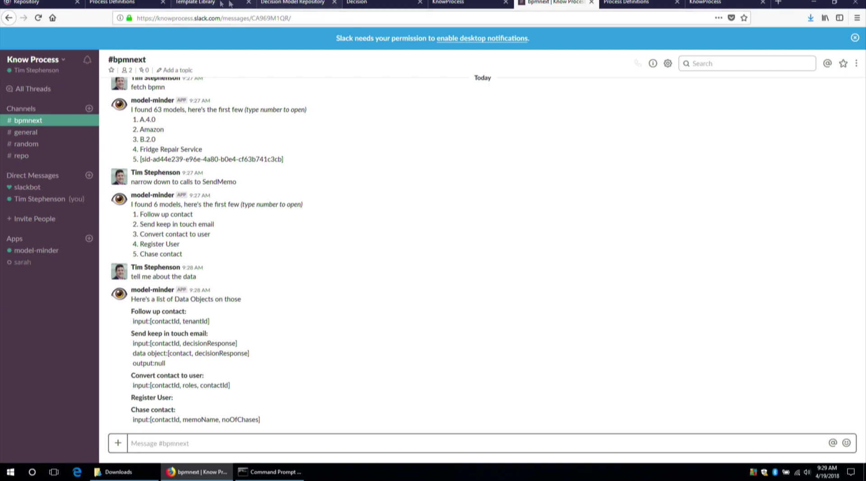
right_click(125, 8)
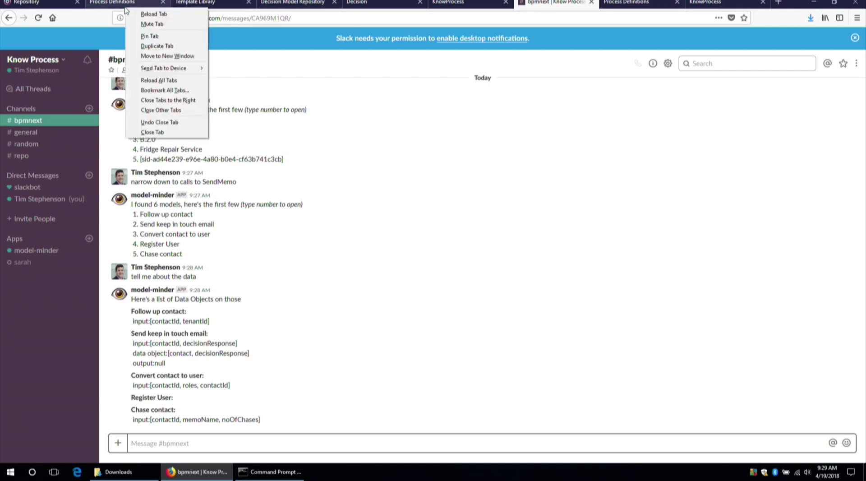
On Process Definitions zoomed to 90%, replace the SendMemo search with 'bpmn'.
left_click(113, 4)
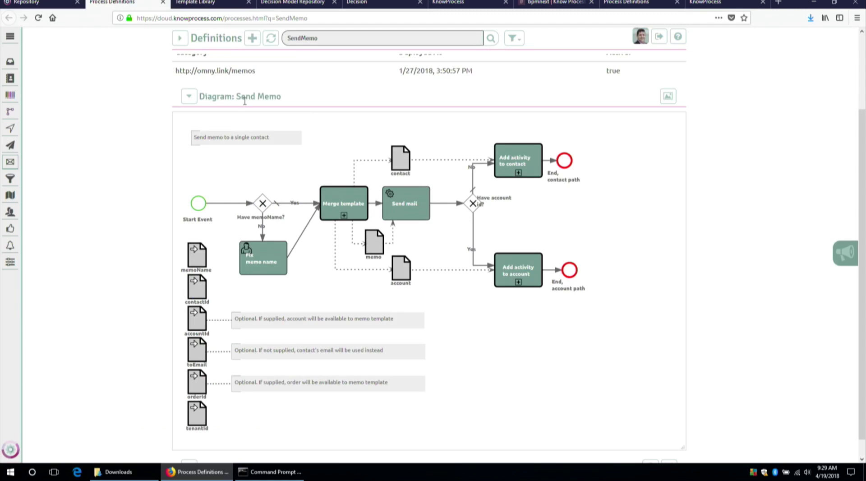
key("ctrl+minus")
scroll(271, 95, "up", 2)
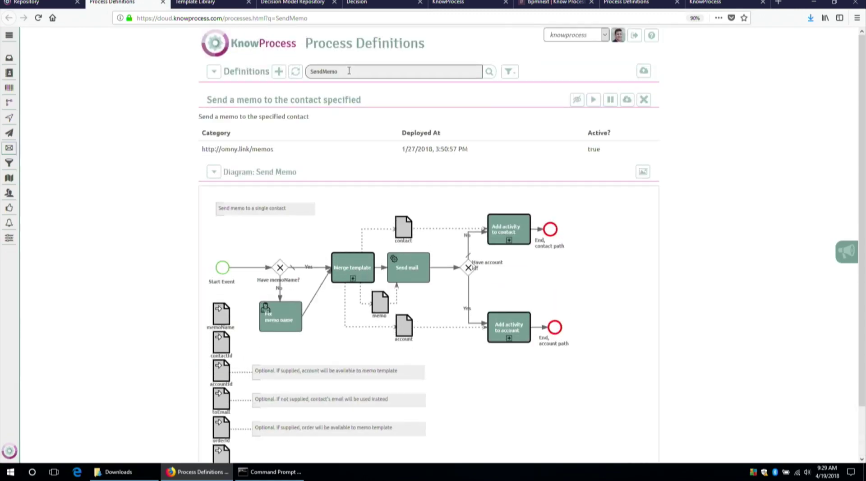
double_click(350, 68)
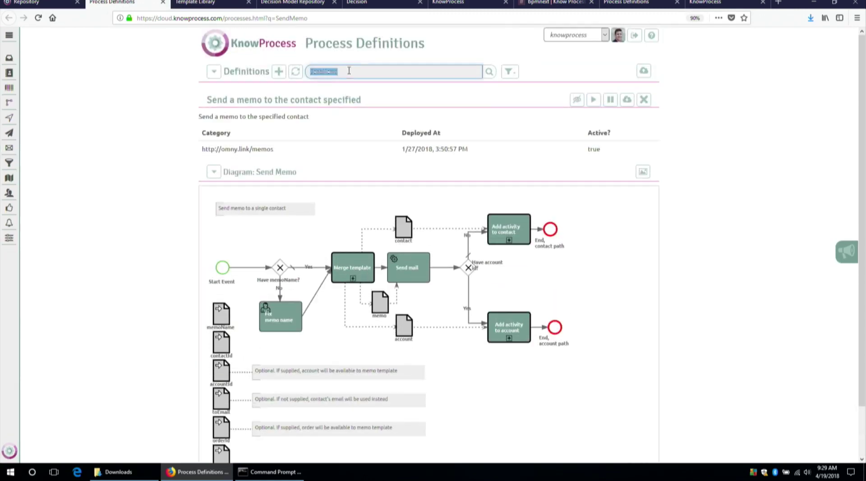
left_click(213, 72)
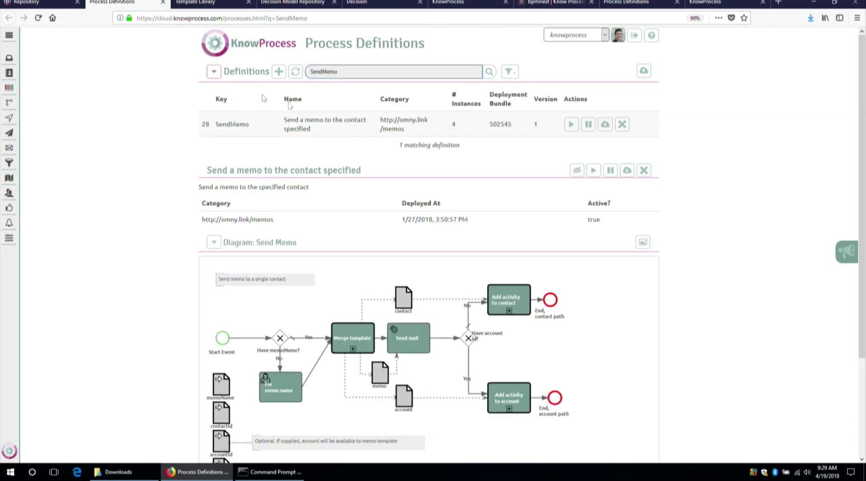
double_click(344, 68)
key("BackSpace")
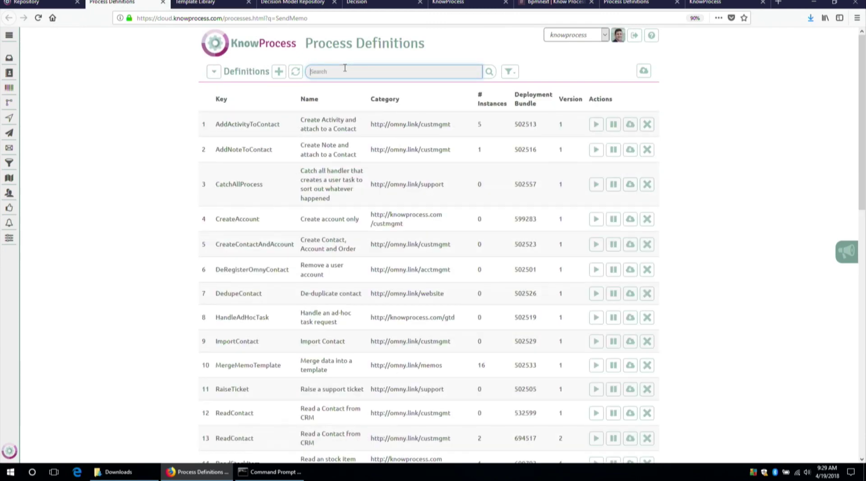
type("bpmn")
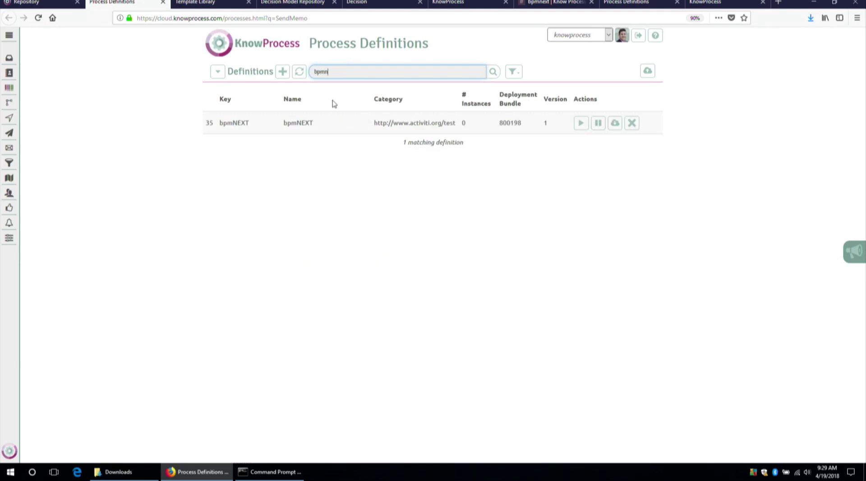
Open the bpmNEXT definition and display its process diagram.
left_click(327, 124)
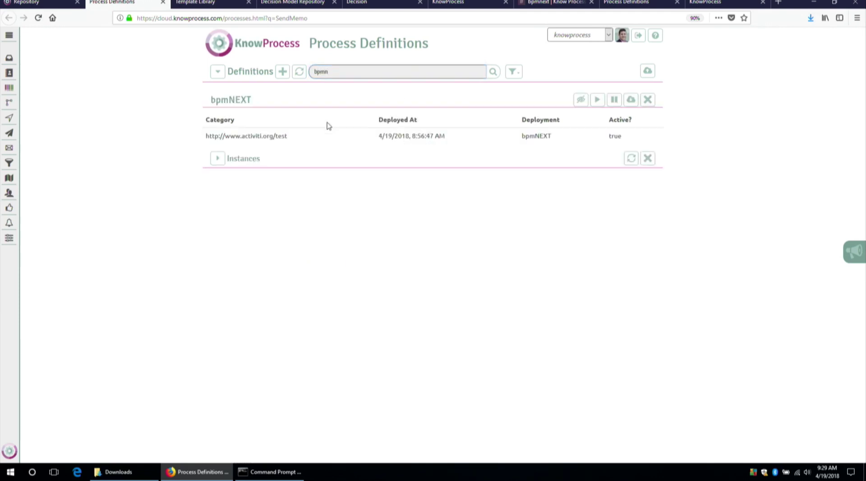
left_click(217, 159)
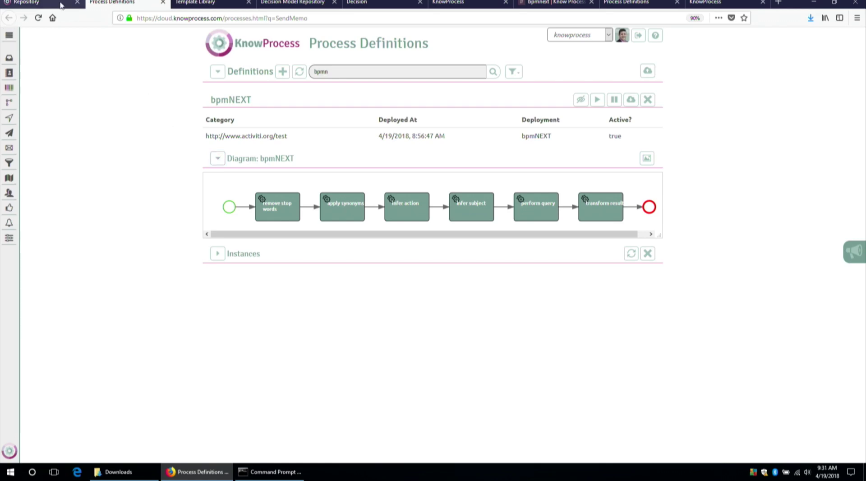
left_click(40, 4)
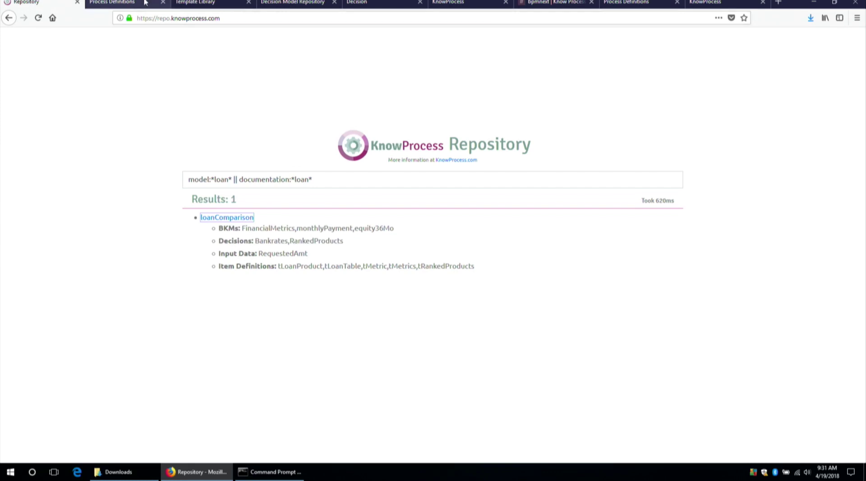
left_click(115, 4)
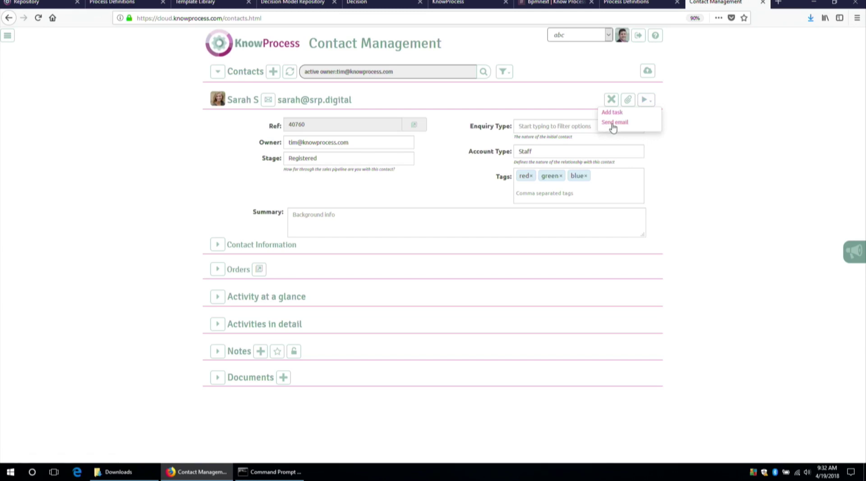
Start composing an email to the open contact.
left_click(613, 123)
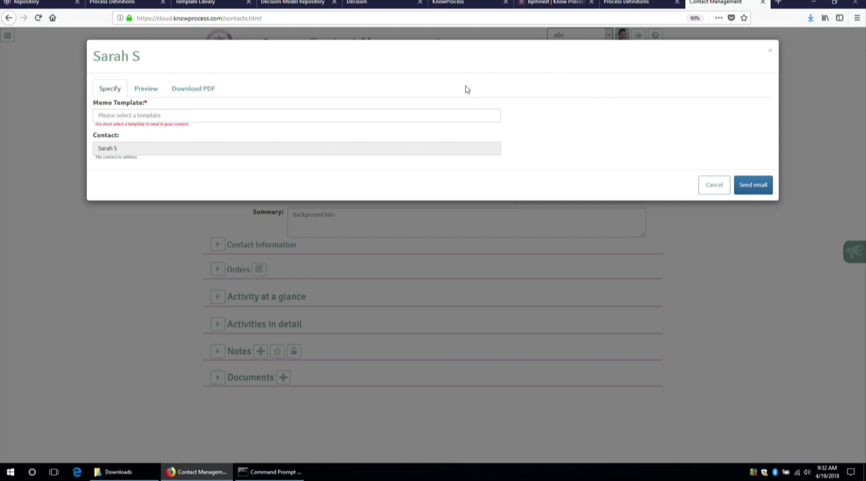
Select RegularContact as the memo template and preview the generated email.
left_click(443, 120)
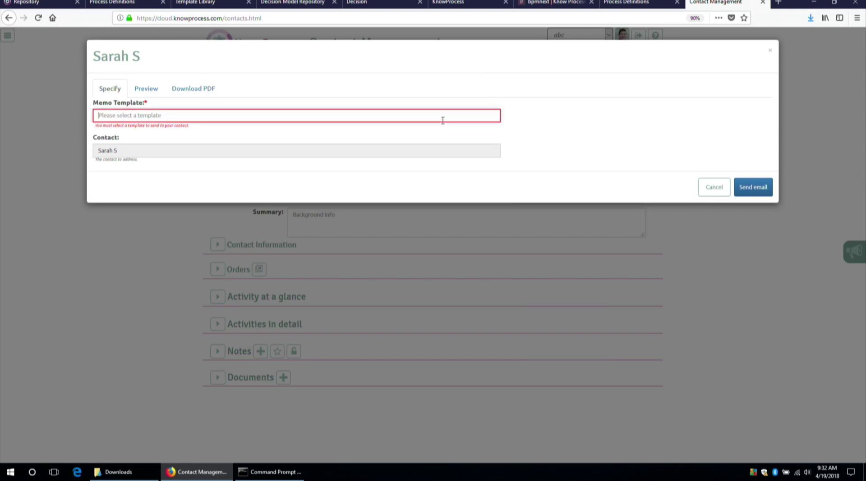
left_click(443, 117)
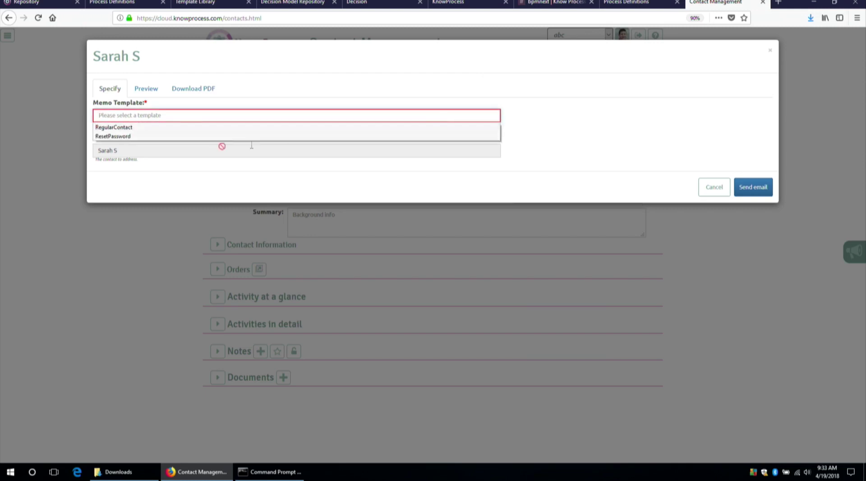
left_click(119, 128)
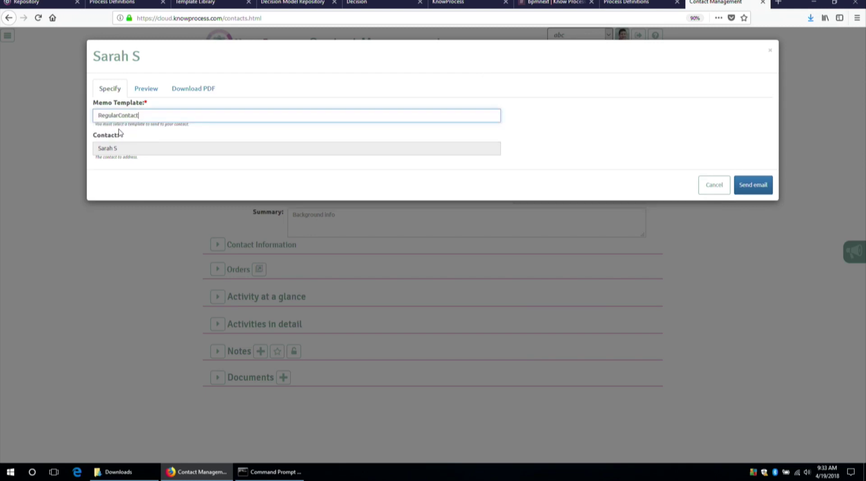
left_click(147, 90)
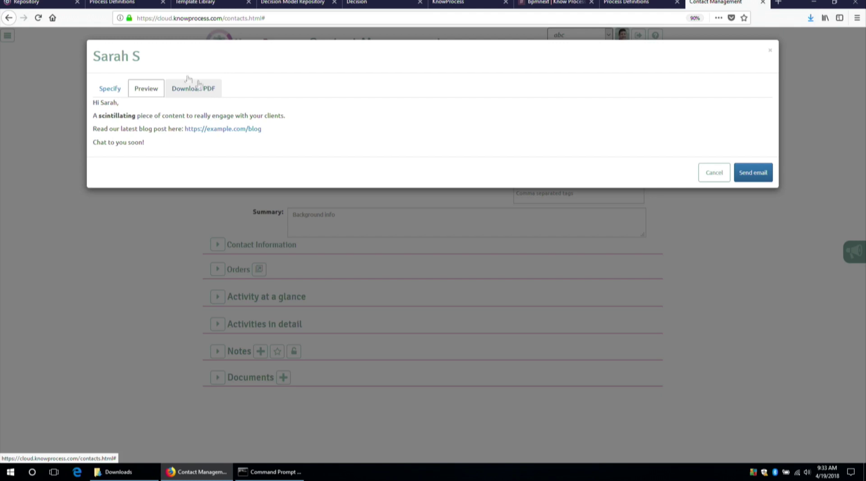
On the Repository page, clear the old 'loan' search query from the search box.
left_click(48, 2)
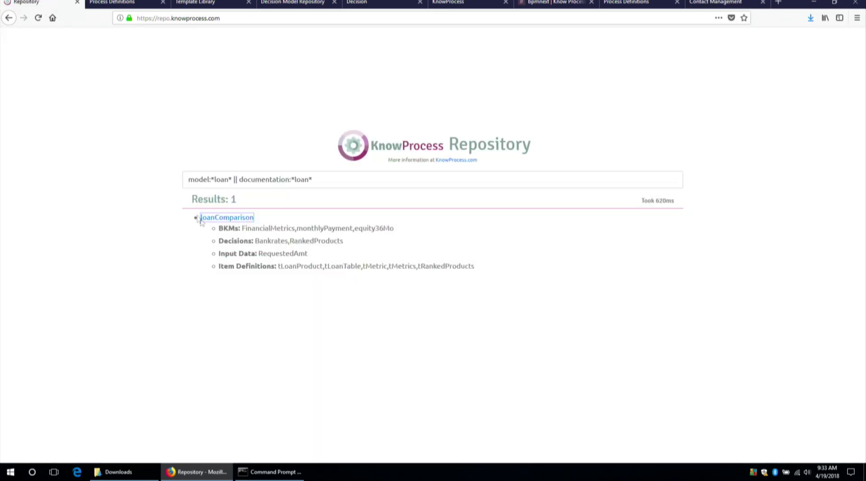
double_click(335, 175)
right_click(336, 175)
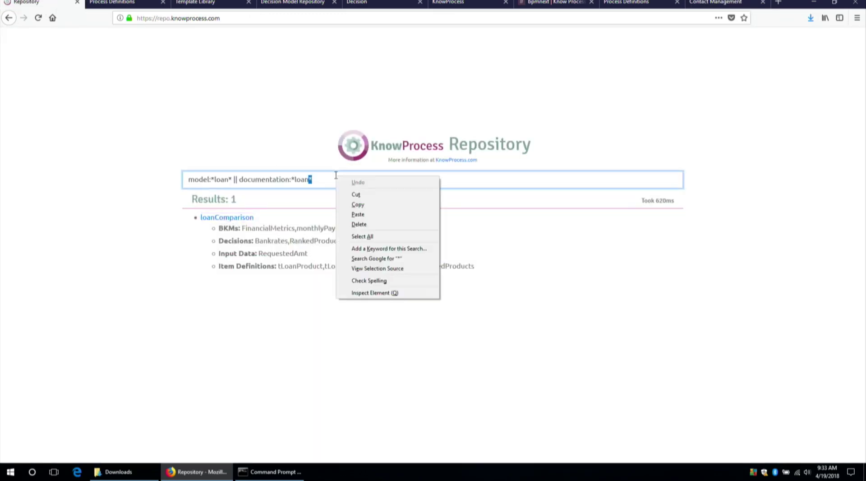
left_click(288, 184)
triple_click(288, 183)
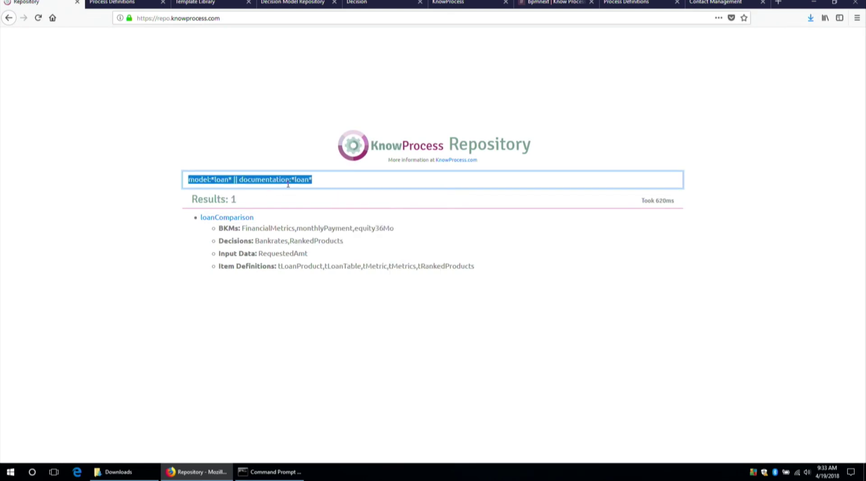
key("BackSpace")
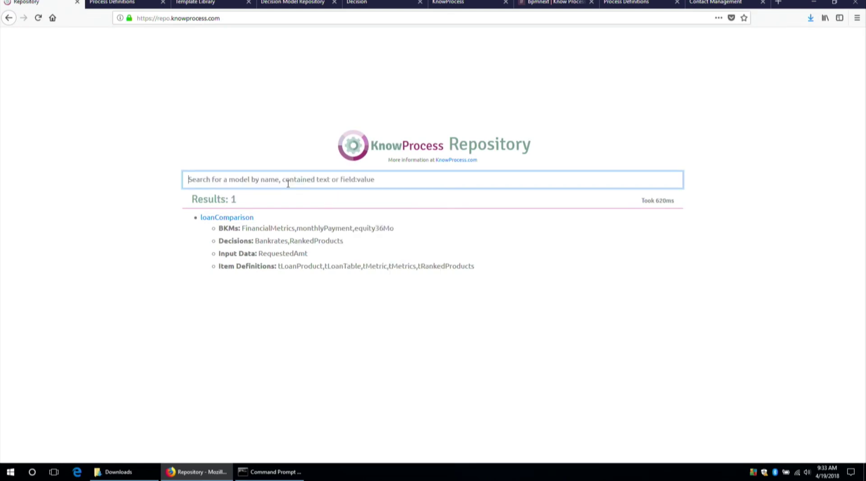